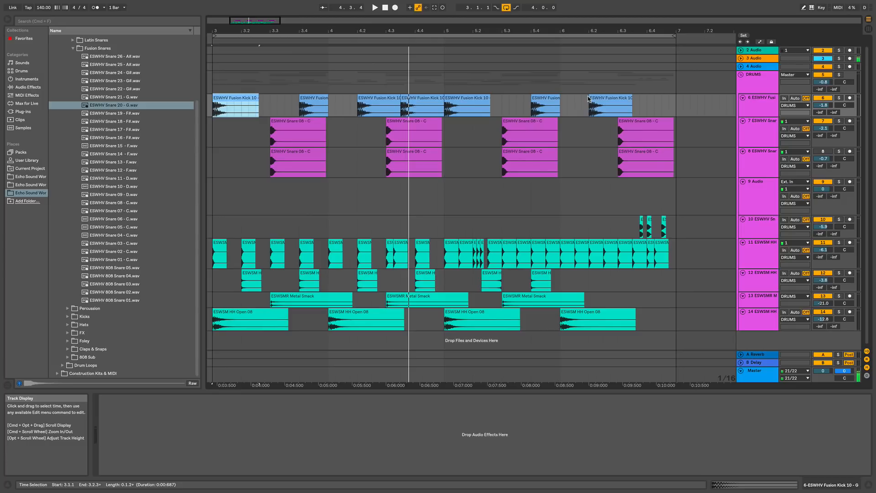
# - Play the drum loop from the first Fusion Kick clip
pyautogui.click(233, 98)
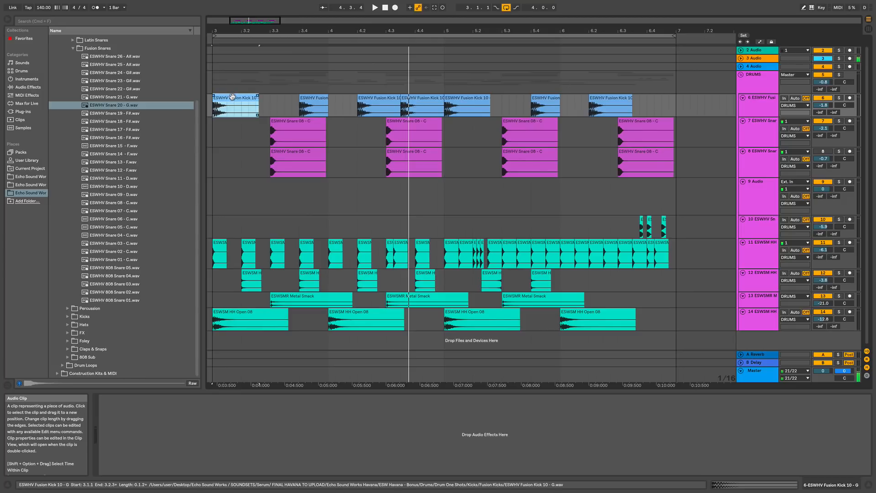
pyautogui.press('space')
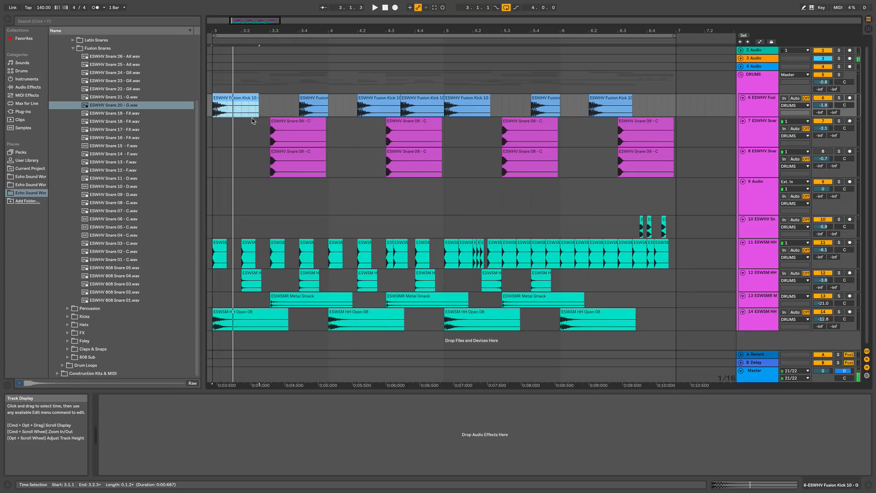
# - Select the first clip on snare track 7 and open that track's SPAN analyzer window
pyautogui.click(280, 122)
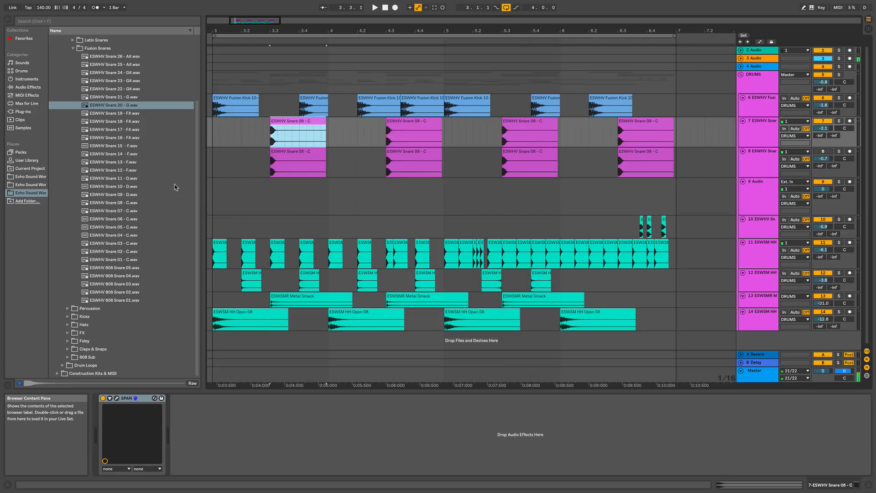
pyautogui.click(116, 398)
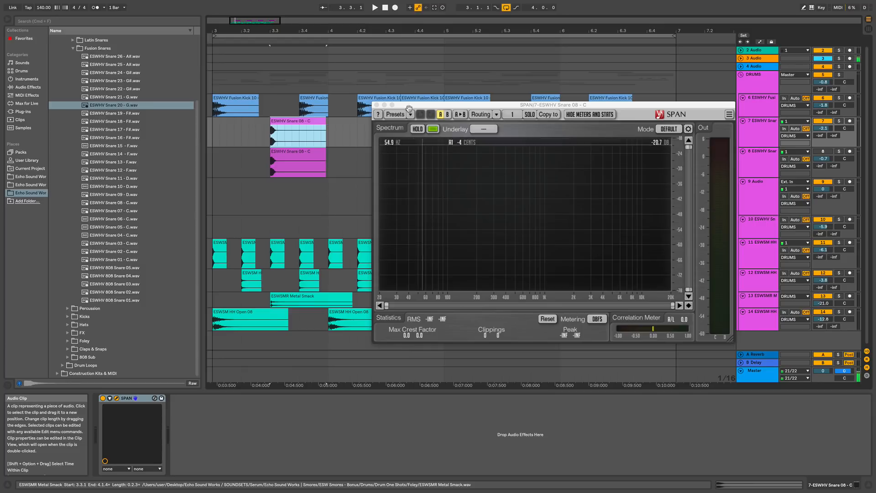
pyautogui.moveTo(410, 106); pyautogui.dragTo(413, 106)
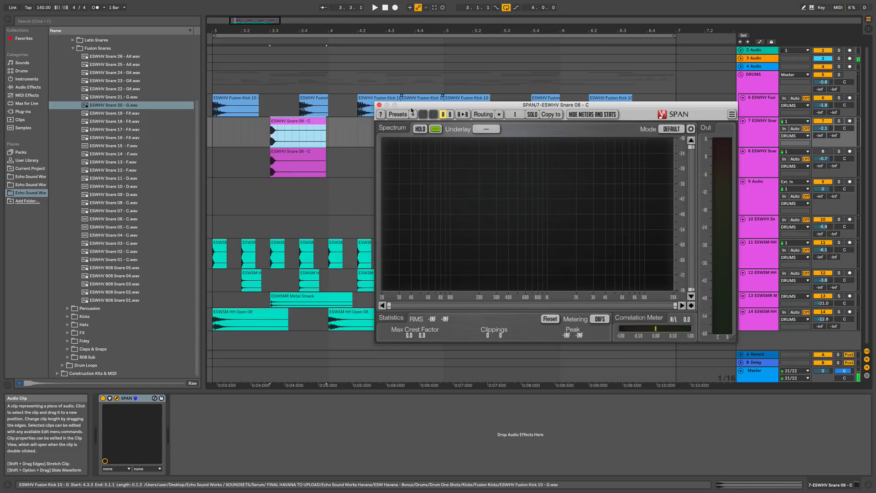
pyautogui.doubleClick(413, 106)
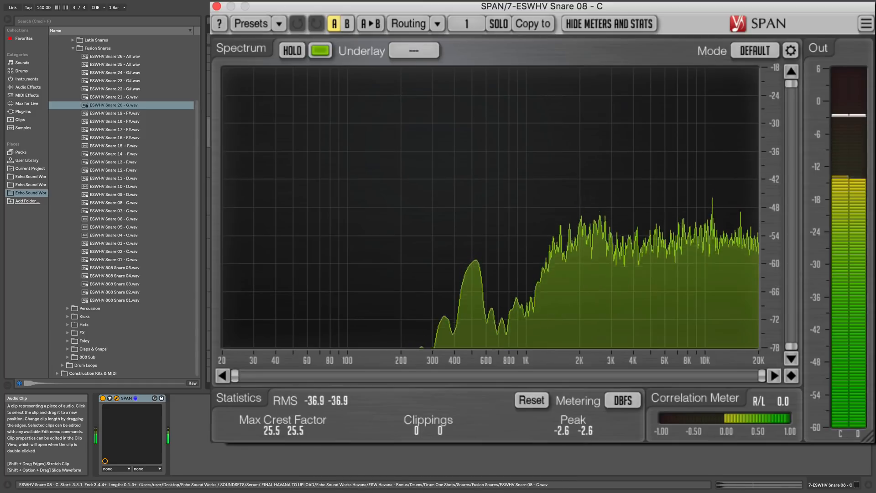
# - Freeze the snare's spectrum with SPAN's Hold function to examine its low-mid peaks, and close the analyzer
pyautogui.click(287, 51)
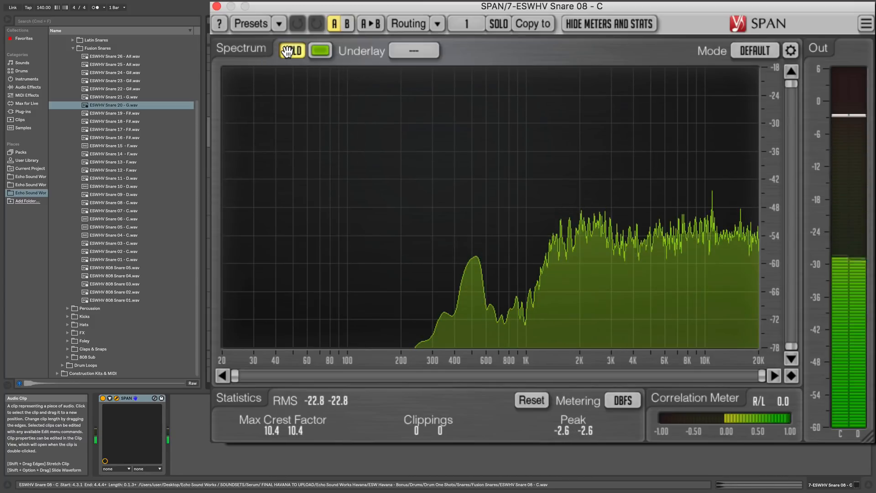
pyautogui.click(289, 51)
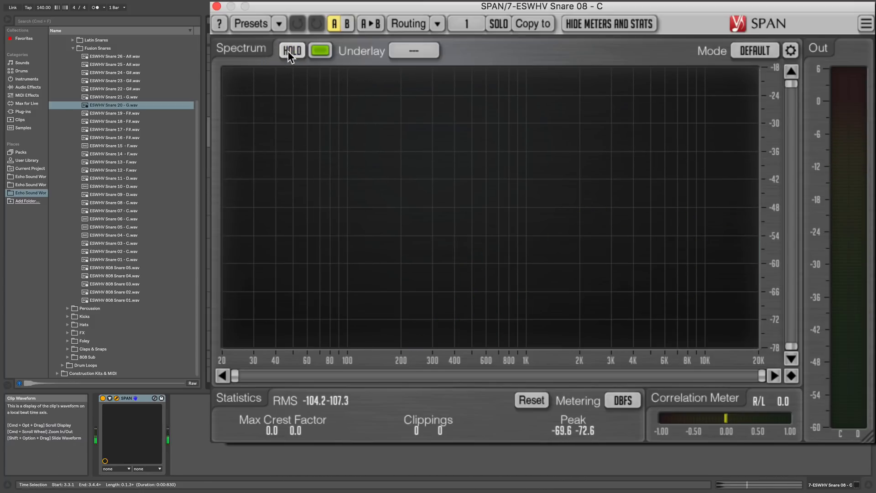
pyautogui.click(287, 52)
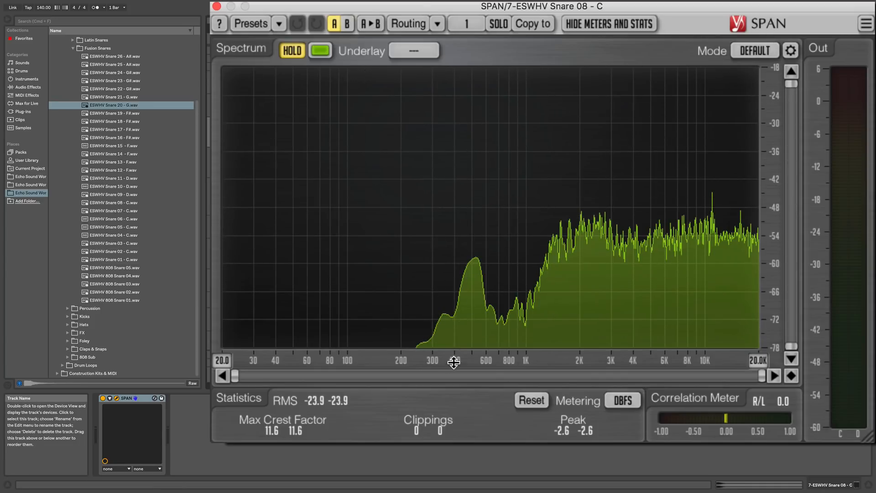
pyautogui.click(291, 54)
pyautogui.click(292, 54)
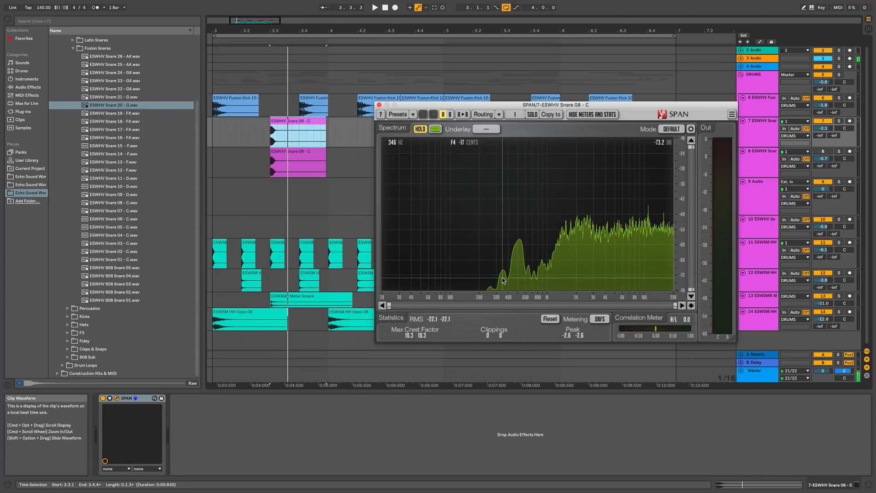
pyautogui.click(379, 105)
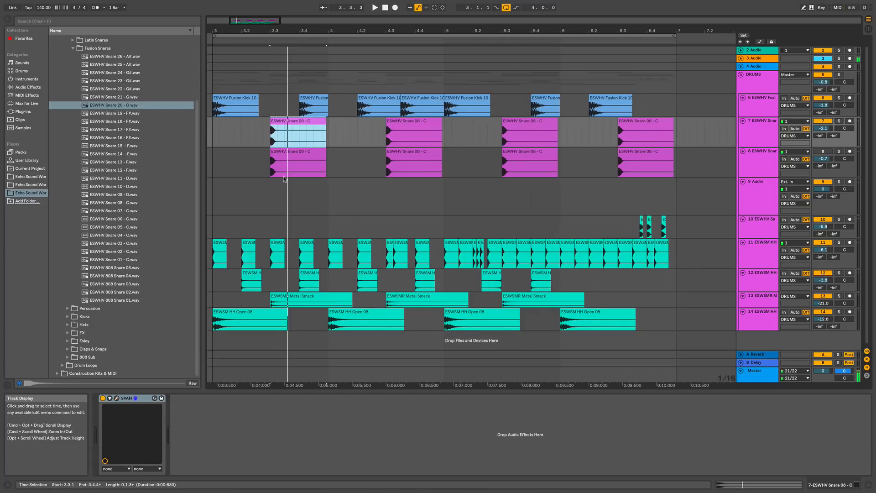
# - Switch off snare track 7 and switch on the layered snare on track 8
pyautogui.click(769, 129)
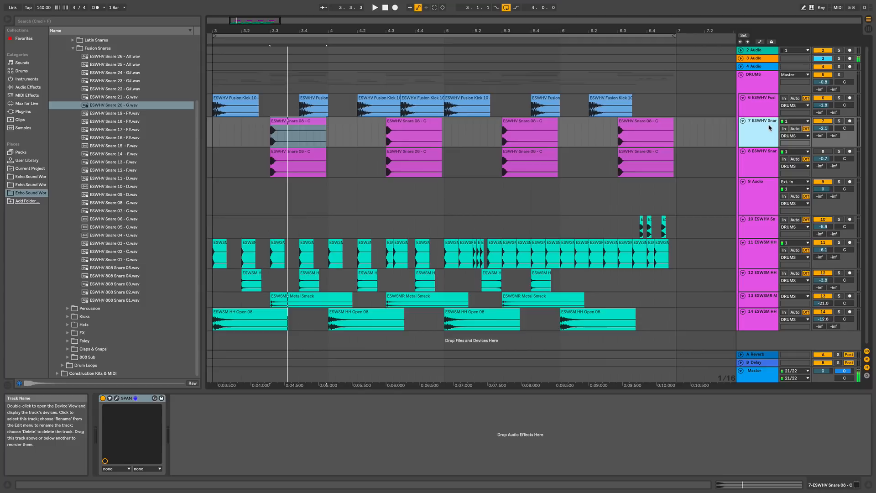
pyautogui.click(754, 172)
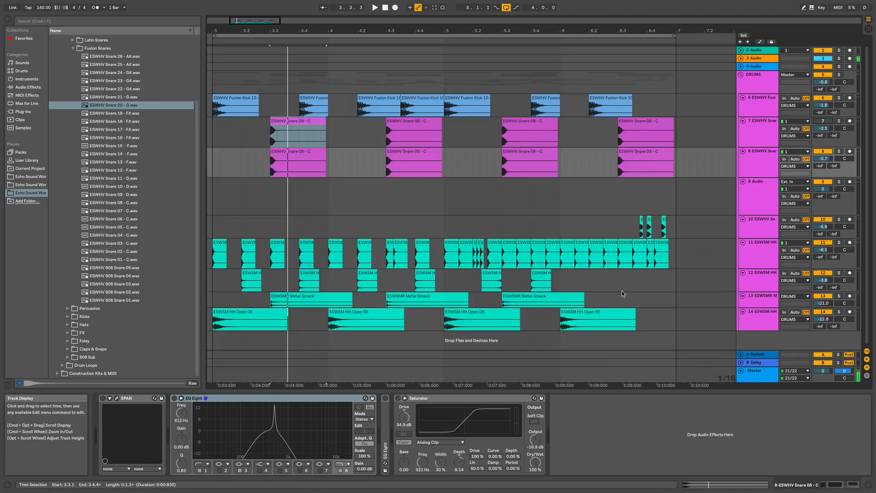
# - Activate the EQ Eight on snare track 8 and show its expanded frequency display
pyautogui.click(202, 400)
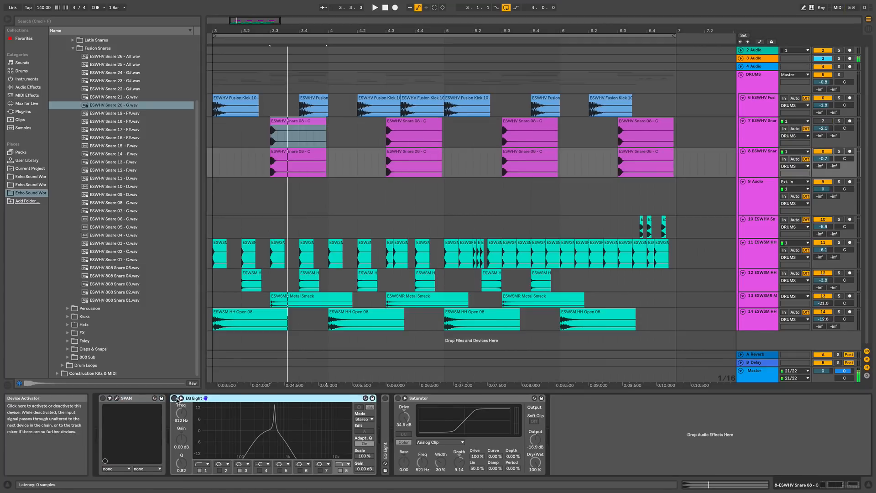
pyautogui.click(175, 398)
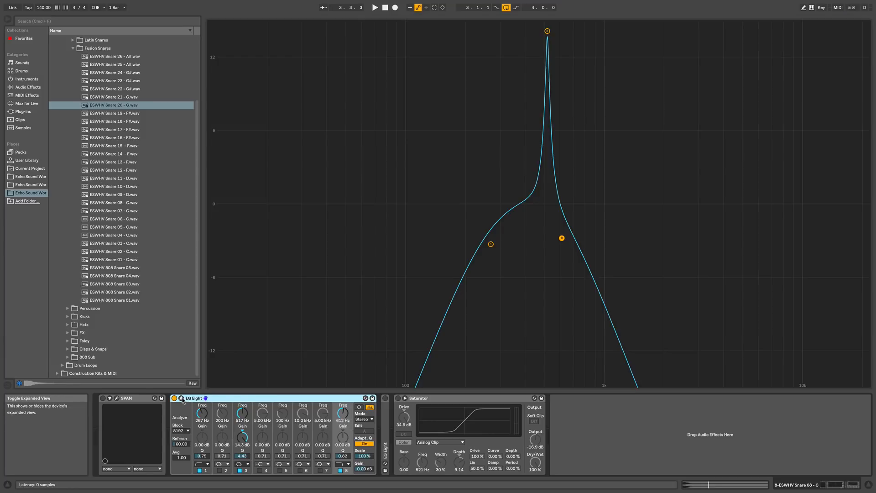
pyautogui.click(369, 407)
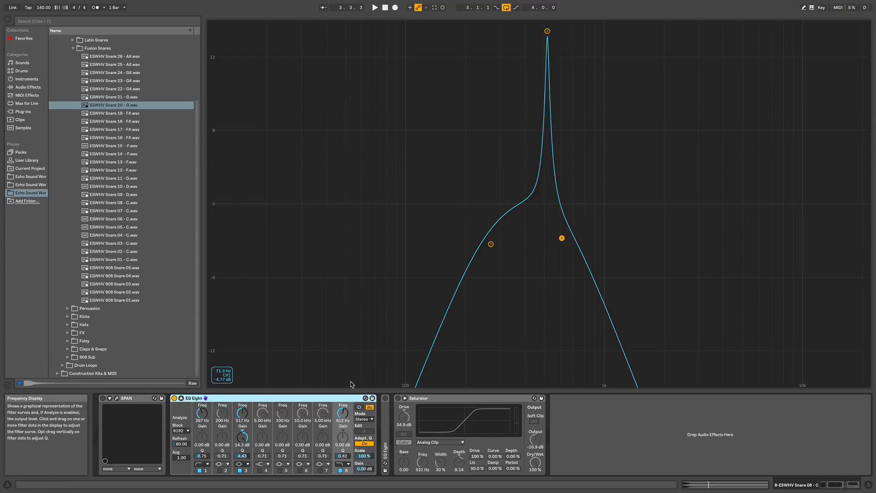
# - Switch off EQ Eight filters 1 and 8, and set the filter 3 peak to about 528 Hz with 14.5 dB gain
pyautogui.click(200, 470)
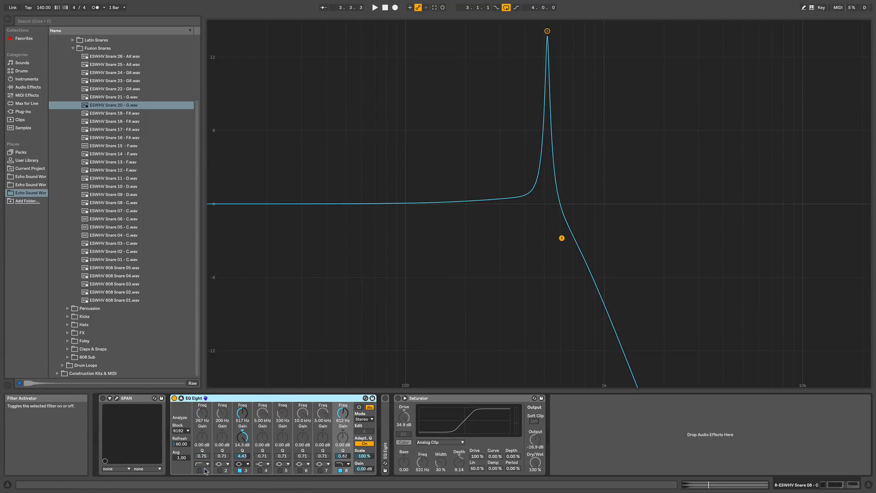
pyautogui.click(340, 471)
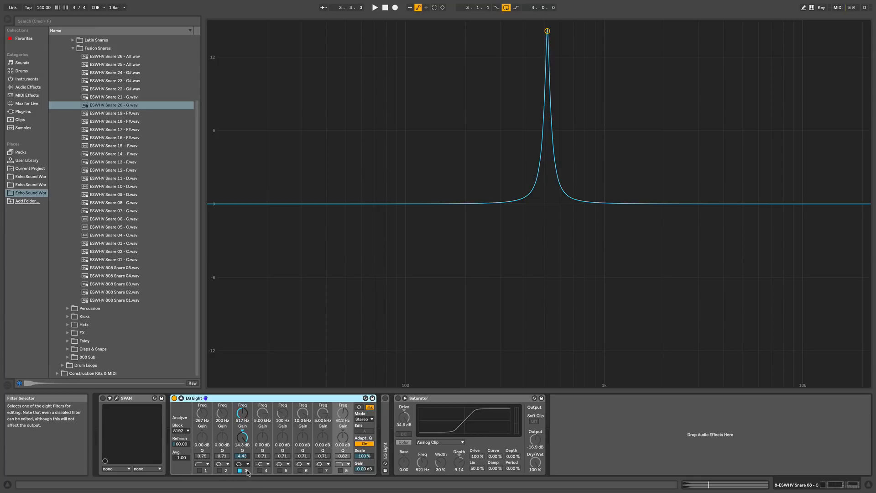
pyautogui.click(548, 32)
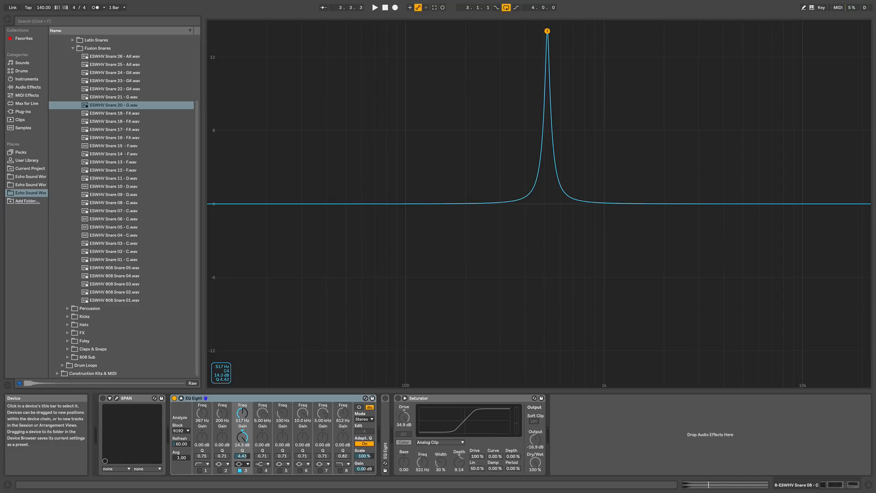
pyautogui.moveTo(547, 31); pyautogui.dragTo(547, 31)
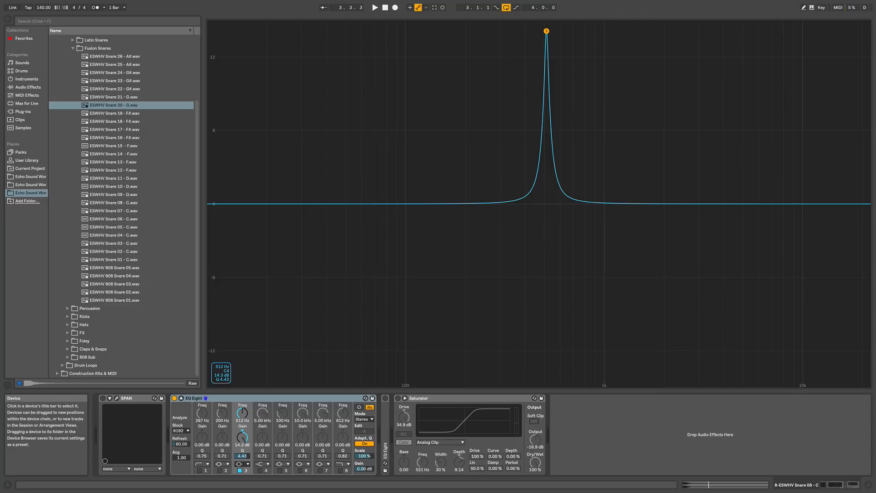
pyautogui.moveTo(546, 32); pyautogui.dragTo(549, 28)
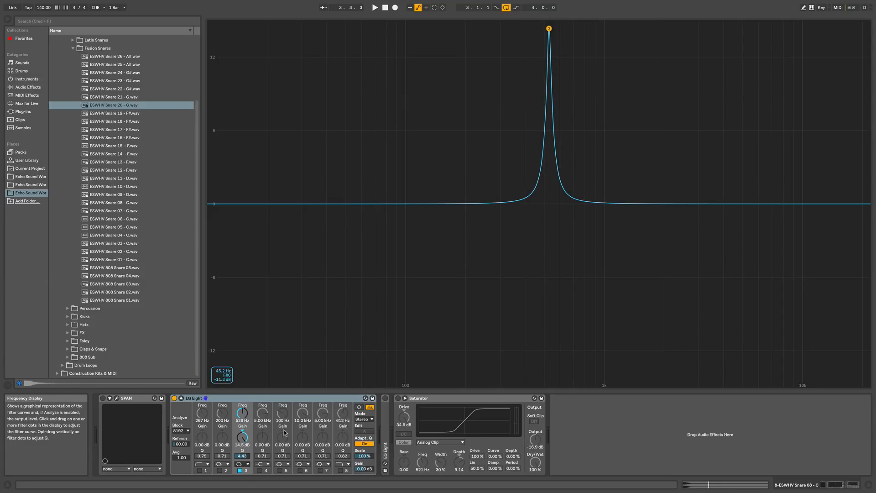
# - Switch EQ Eight filters 1 and 8 back on and set filter 8's cutoff to about 938 Hz, closing the expanded display
pyautogui.click(199, 471)
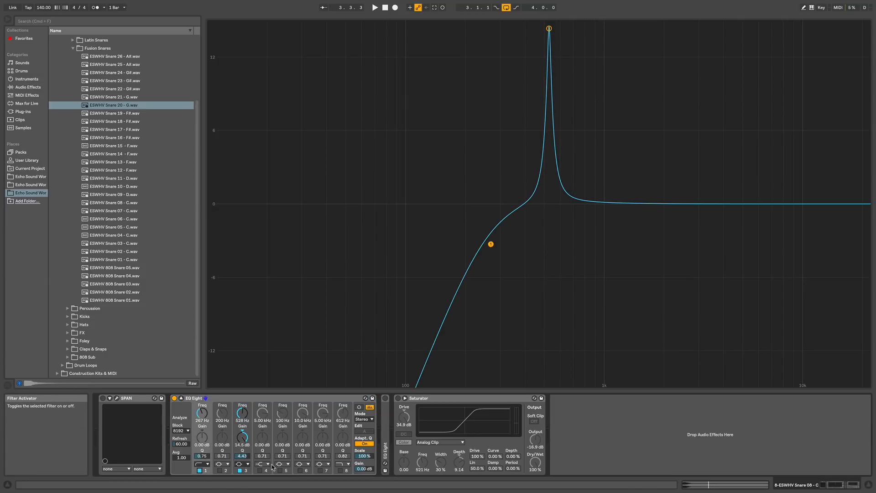
pyautogui.click(341, 471)
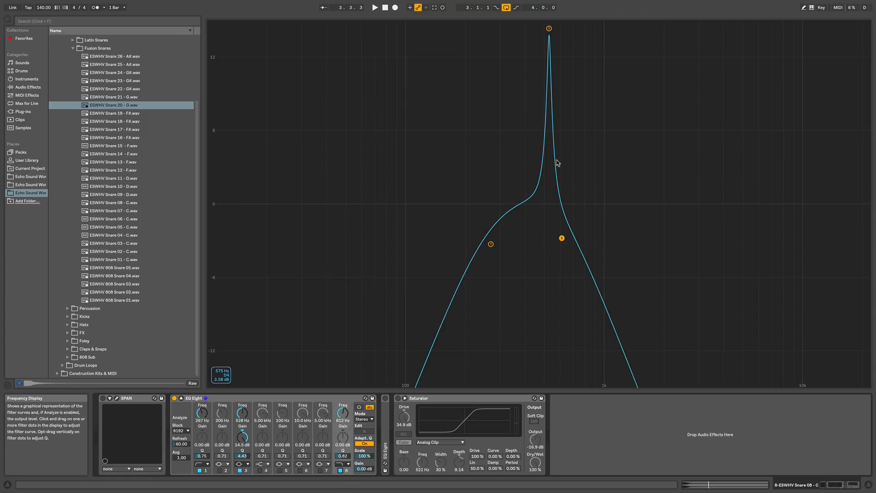
pyautogui.moveTo(562, 238); pyautogui.dragTo(599, 237)
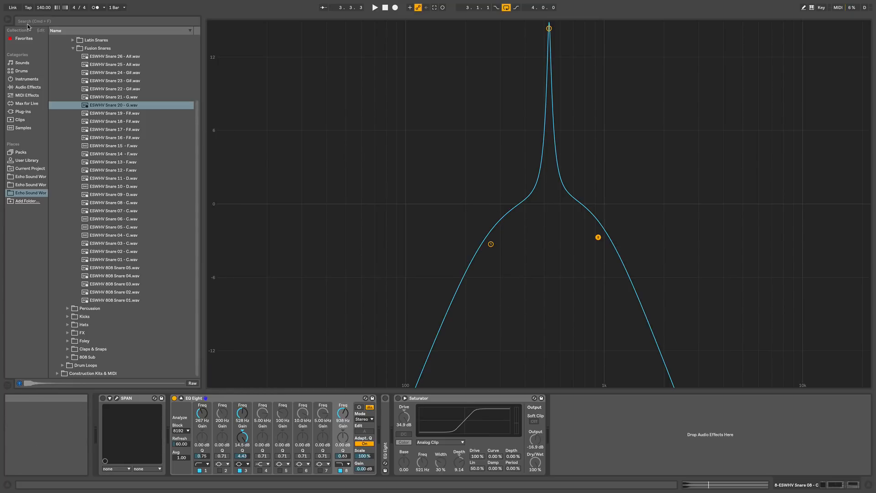
pyautogui.click(180, 400)
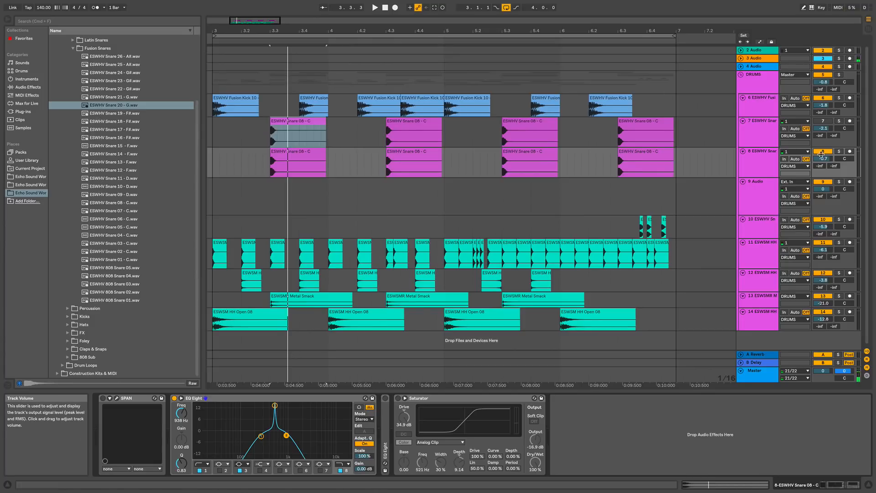
# - Audition the equalized snare from the first clip on track 8
pyautogui.click(301, 159)
pyautogui.press('space')
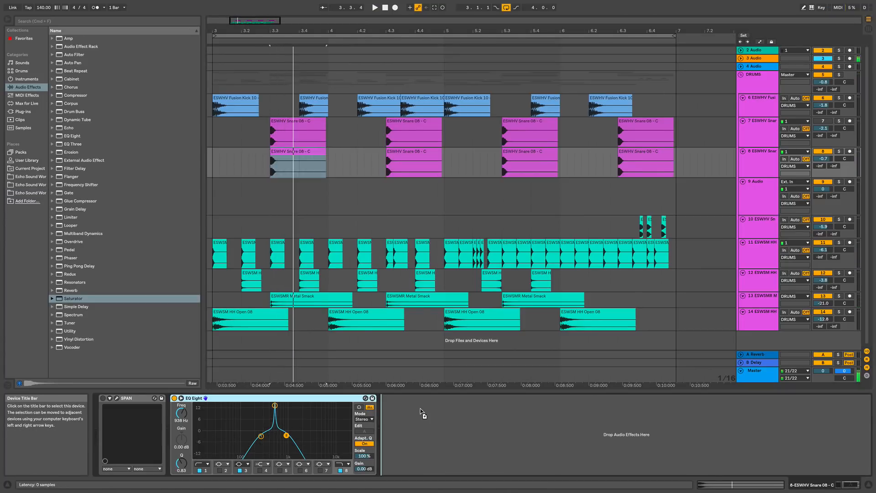
# - Duplicate the EQ Eight on snare track 8, and delete the copy
pyautogui.press('super+d')
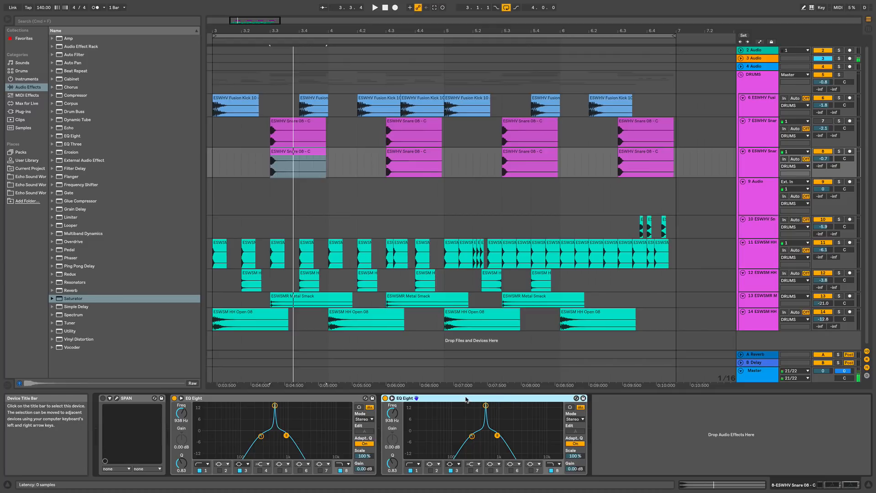
pyautogui.press('Delete')
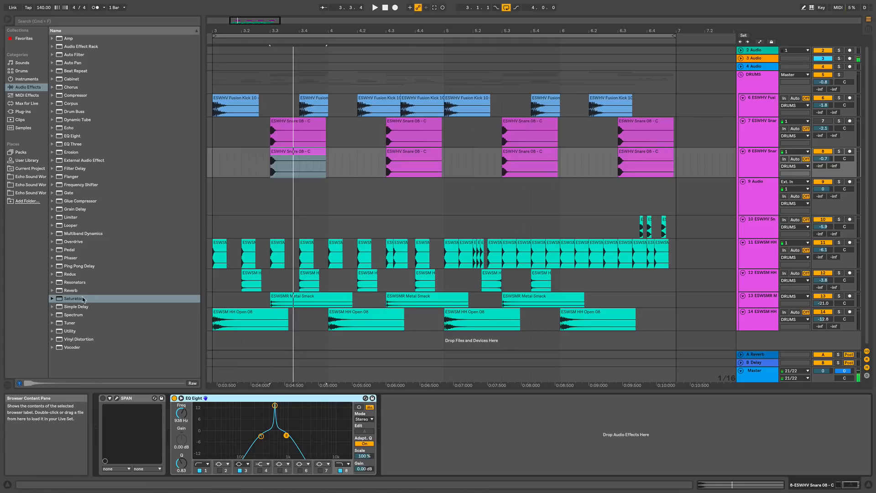
# - Add a Saturator after EQ Eight on snare track 8 and set its curve type to Digital Clip
pyautogui.moveTo(81, 303); pyautogui.dragTo(396, 426)
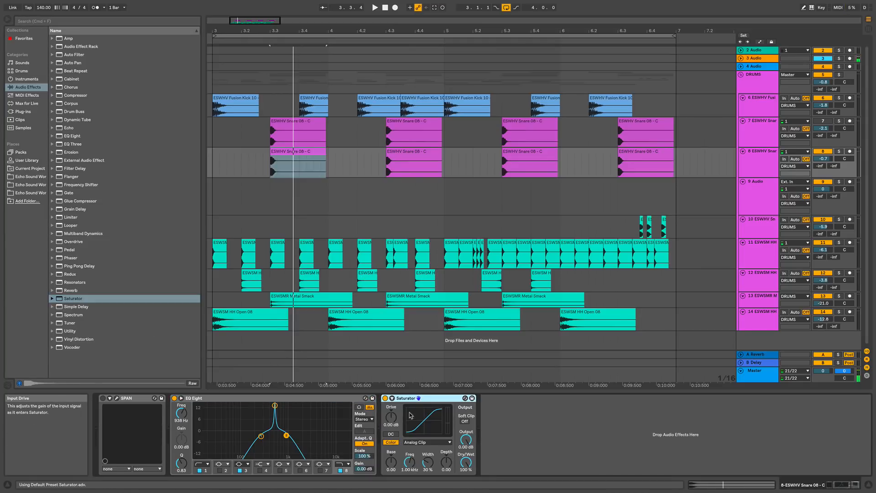
pyautogui.click(418, 443)
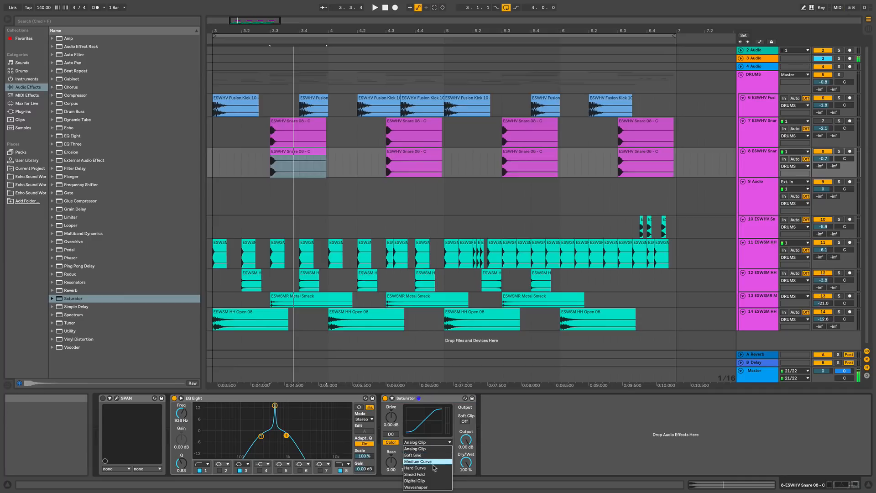
pyautogui.click(438, 481)
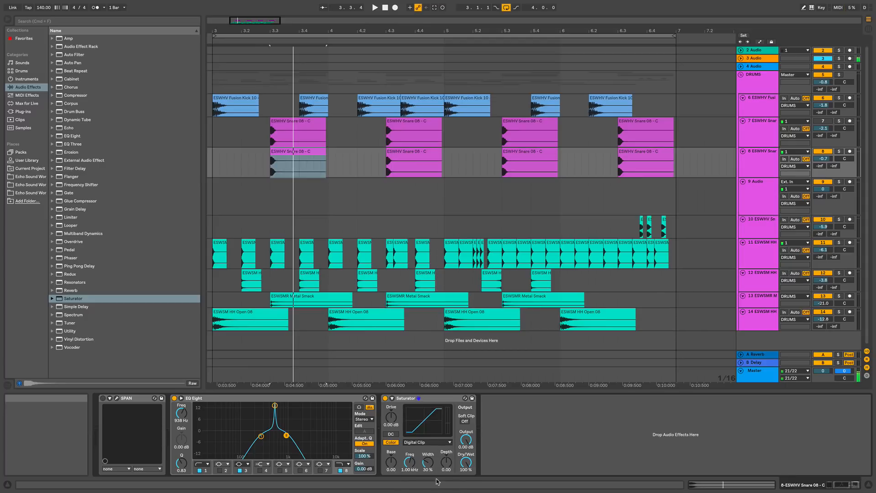
# - Audition the first track 8 snare and set the Saturator's Drive to 36.0 dB and Output to about -14.9 dB
pyautogui.click(286, 152)
pyautogui.press('space')
pyautogui.press('space')
pyautogui.press('space')
pyautogui.press('space')
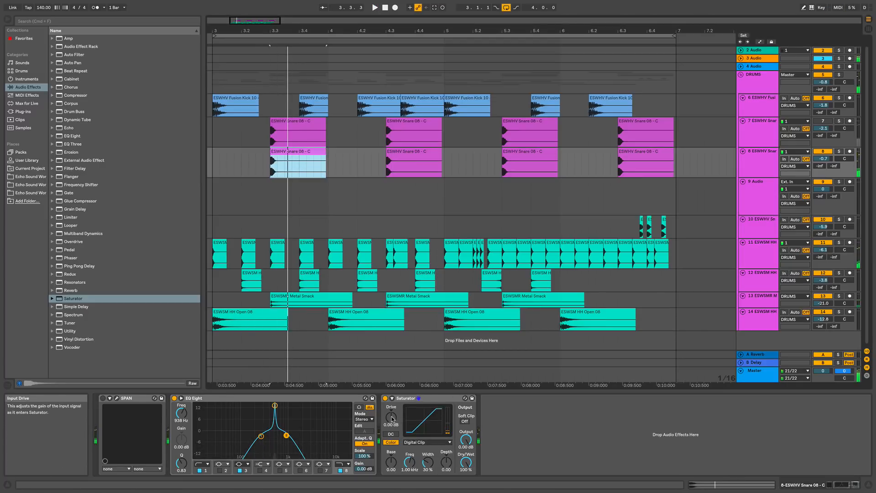
pyautogui.moveTo(392, 417); pyautogui.dragTo(392, 383)
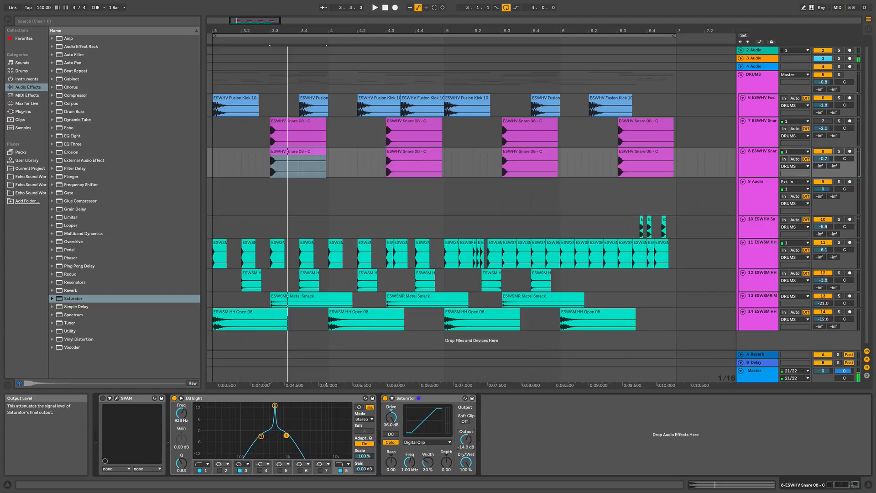
# - Play the saturated snare from its first clip and set the Saturator's Drive to about 33.4 dB
pyautogui.click(287, 151)
pyautogui.press('space')
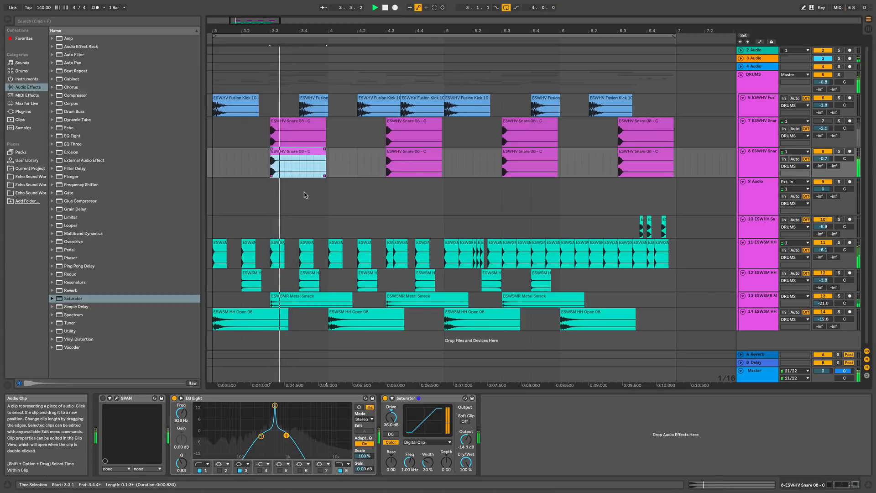
pyautogui.moveTo(428, 417); pyautogui.dragTo(427, 428)
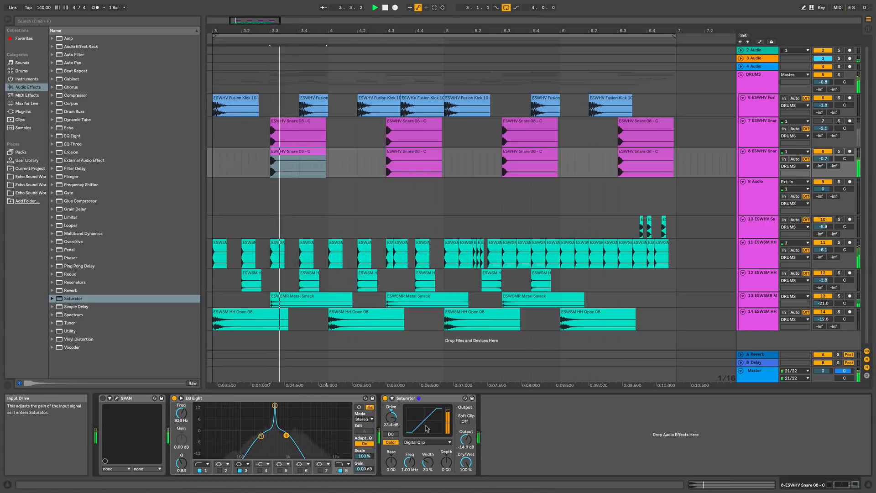
# - Try the Analog Clip and Waveshaper curves on the Saturator, and audition Waveshaper with Output at about -12.9 dB
pyautogui.click(427, 442)
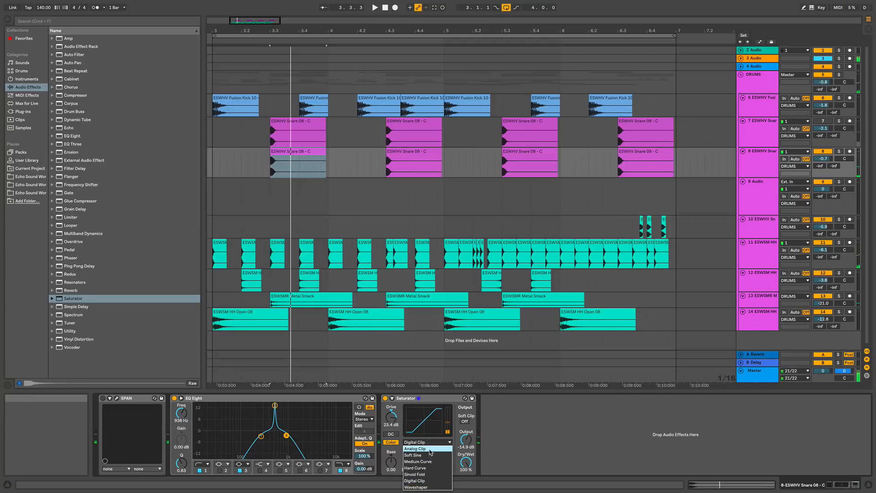
pyautogui.click(430, 449)
pyautogui.click(431, 442)
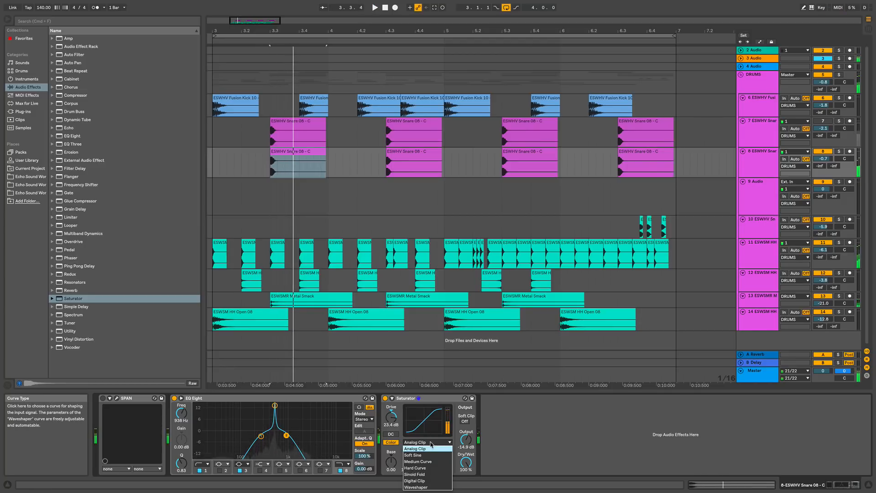
pyautogui.click(441, 485)
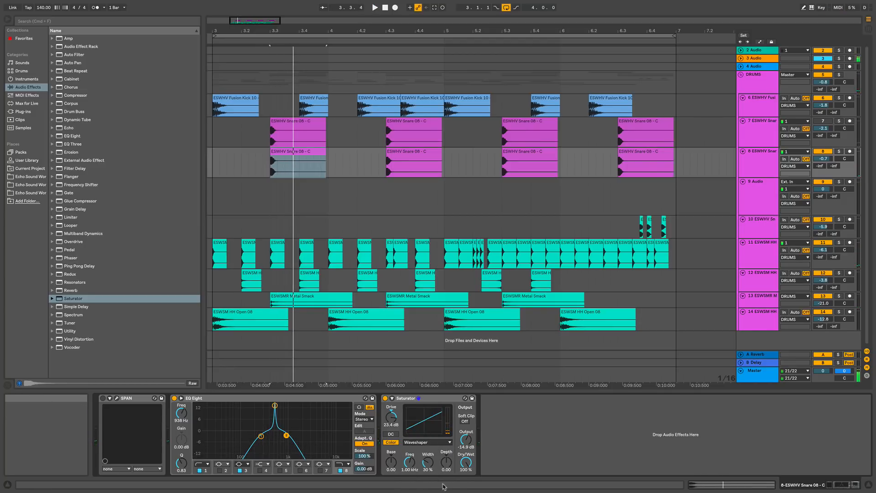
pyautogui.moveTo(468, 452)
pyautogui.mouseDown()
pyautogui.moveTo(468, 442)
pyautogui.moveTo(468, 456)
pyautogui.mouseUp()
pyautogui.press('space')
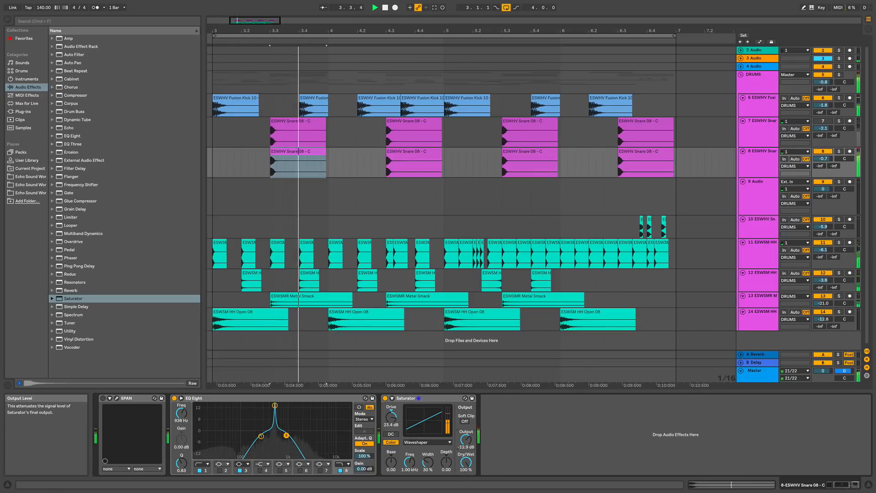
# - Audition the Waveshaper curve on the first track 8 snare with Drive at 36.0 dB and Output at about -18.0 dB
pyautogui.press('space')
pyautogui.press('space')
pyautogui.press('space')
pyautogui.press('space')
pyautogui.moveTo(391, 418); pyautogui.dragTo(392, 405)
pyautogui.press('space')
pyautogui.press('space')
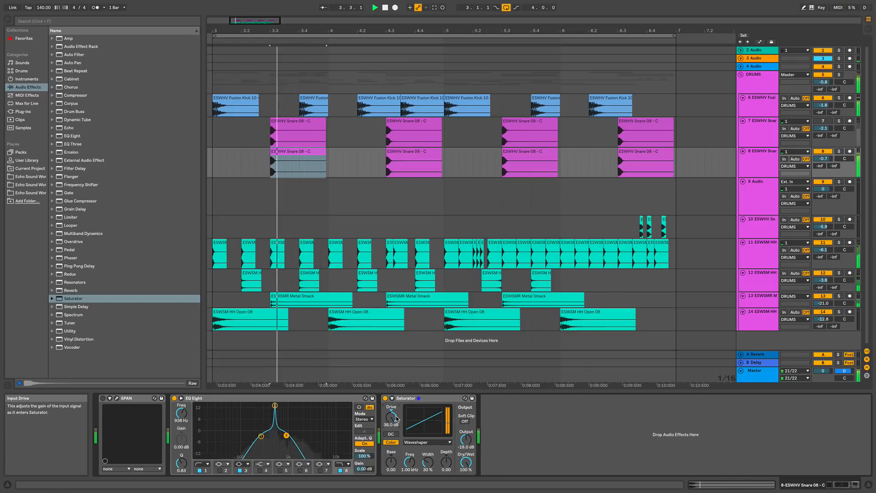
pyautogui.press('space')
pyautogui.press('space')
pyautogui.press('space')
# - Try the Sinoid Fold curve on the Saturator with Drive at about 17.7 dB and Output at about -22.3 dB
pyautogui.click(412, 441)
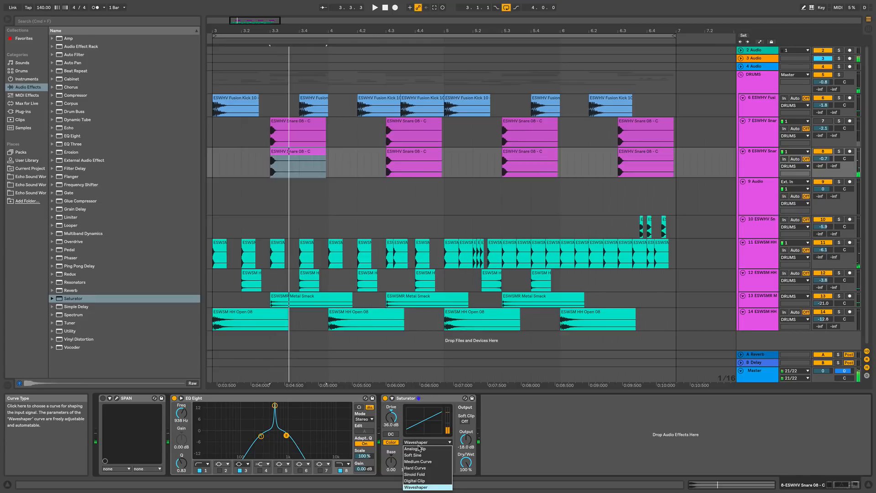
pyautogui.click(428, 475)
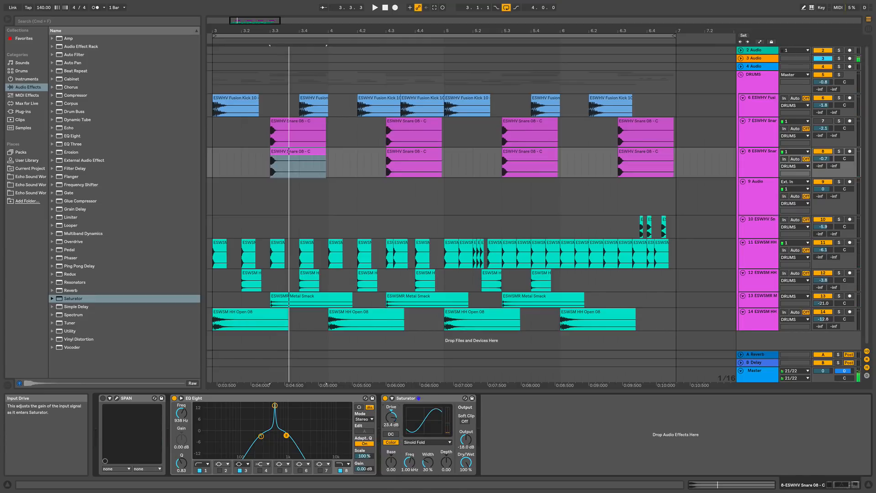
pyautogui.press('space')
pyautogui.press('space')
pyautogui.press('space')
pyautogui.moveTo(466, 440); pyautogui.dragTo(466, 438)
pyautogui.press('space')
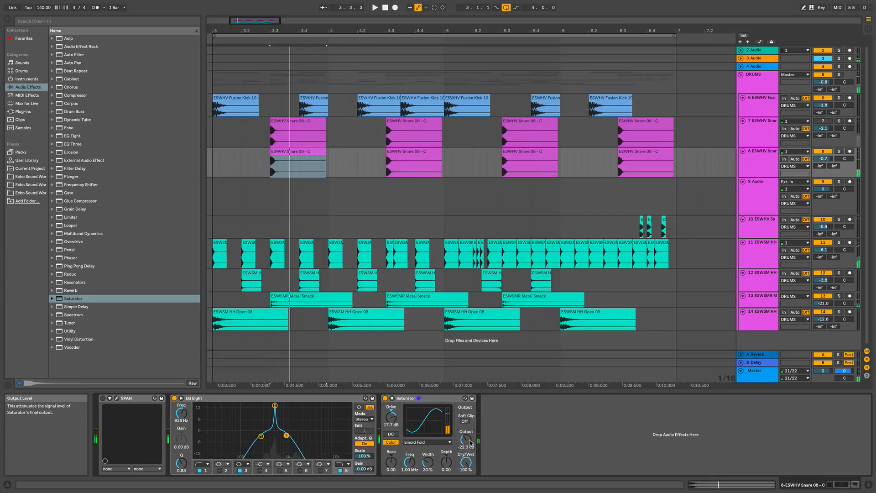
# - Set the Saturator's Drive to about 19.4 dB and Output to about -17.7 dB while auditioning the snare
pyautogui.press('space')
pyautogui.press('space')
pyautogui.moveTo(392, 418); pyautogui.dragTo(391, 415)
pyautogui.press('space')
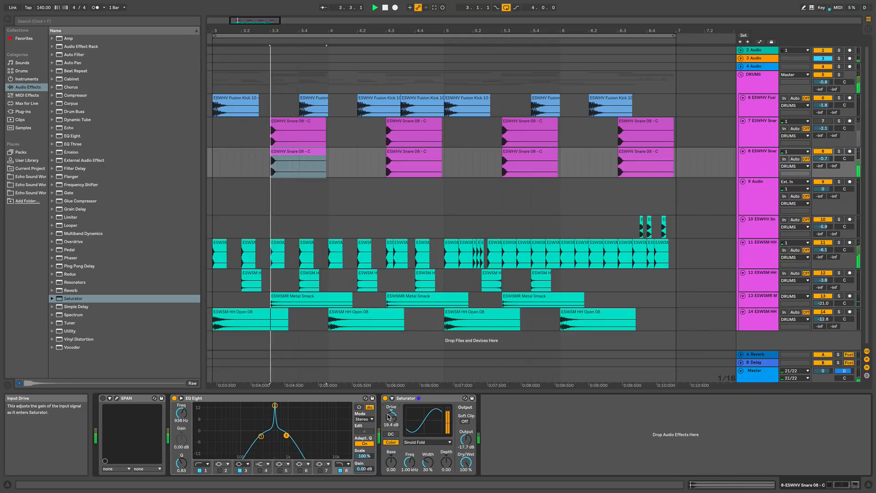
pyautogui.press('space')
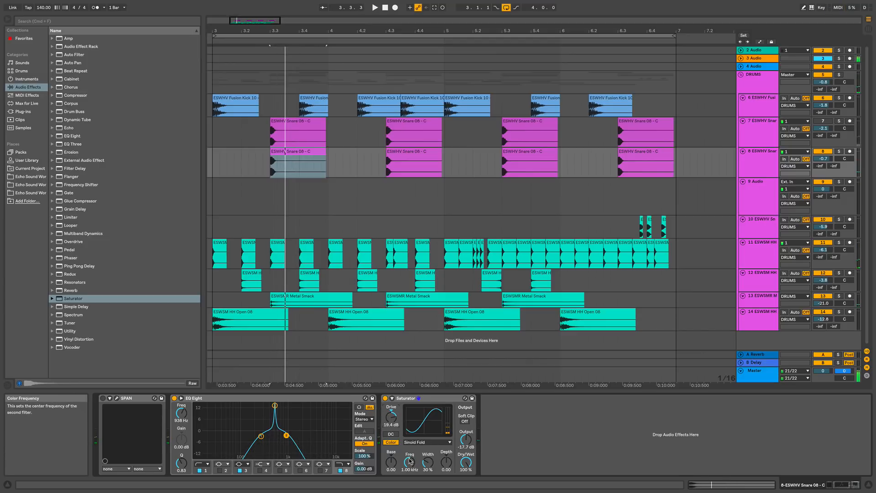
# - Set the Saturator's curve to Digital Clip and its Color frequency to about 521 Hz, and play the beat from the first kick
pyautogui.click(427, 442)
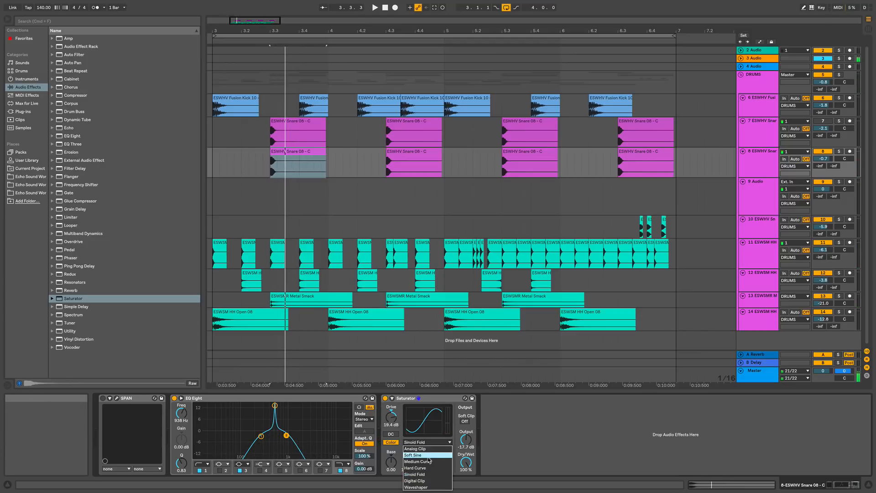
pyautogui.click(433, 480)
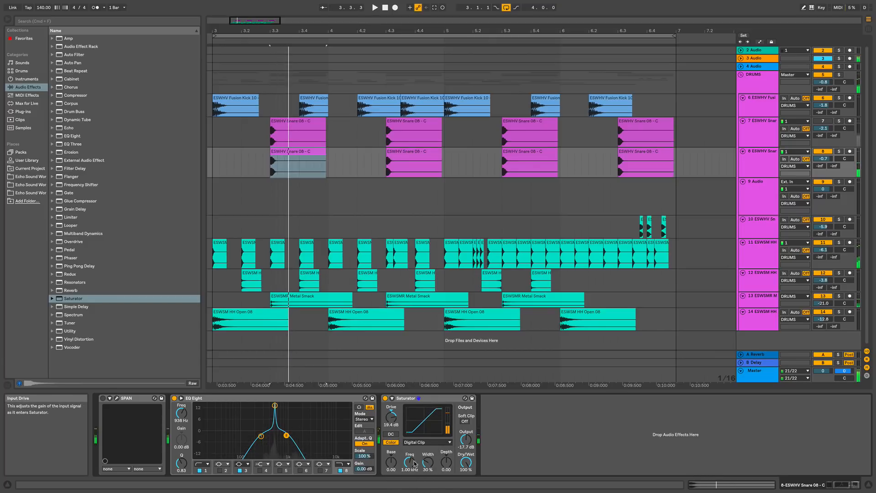
pyautogui.click(181, 398)
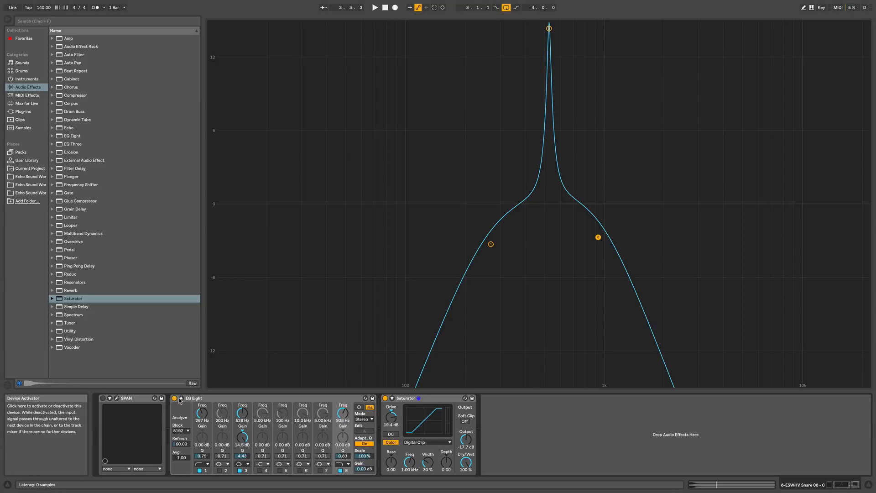
pyautogui.click(181, 398)
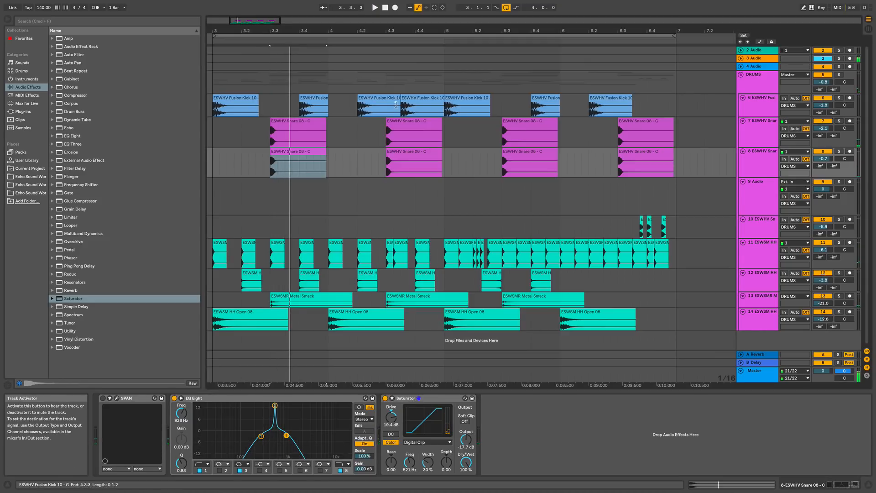
pyautogui.click(244, 99)
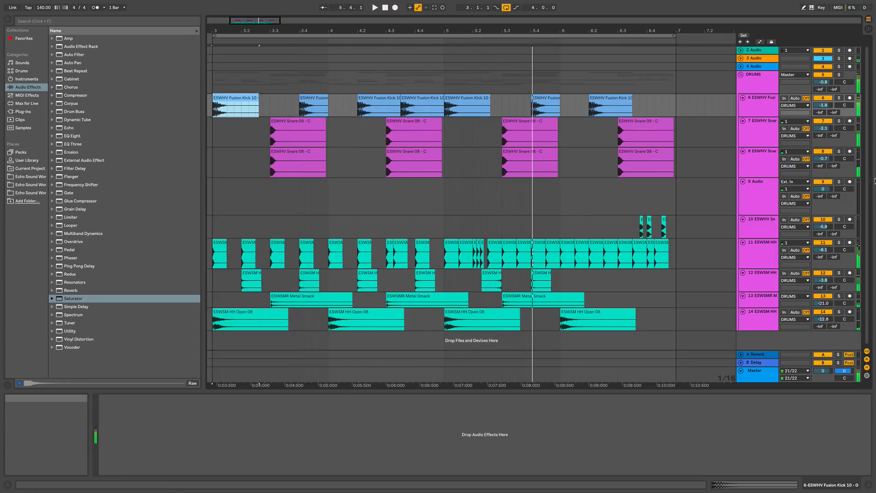
# - Add Smack Attack (s) after the Saturator on snare track 8 with Attack at -14, and audition the first snare
pyautogui.click(296, 162)
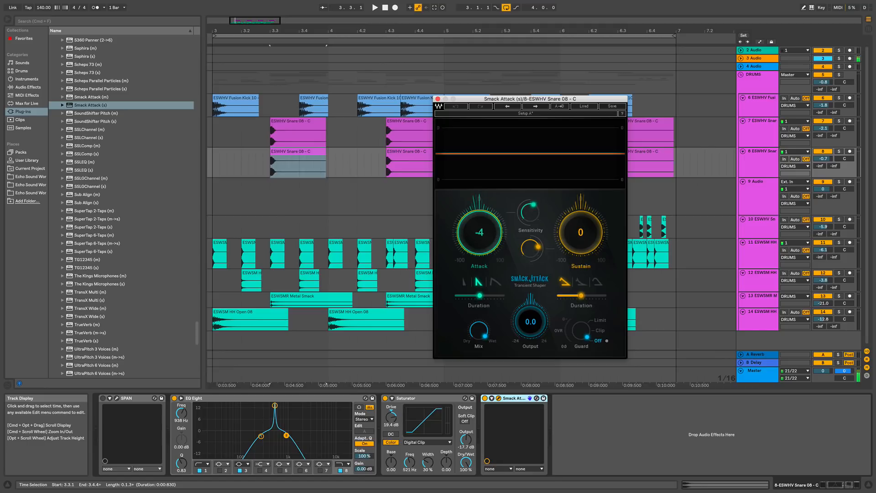
pyautogui.click(301, 151)
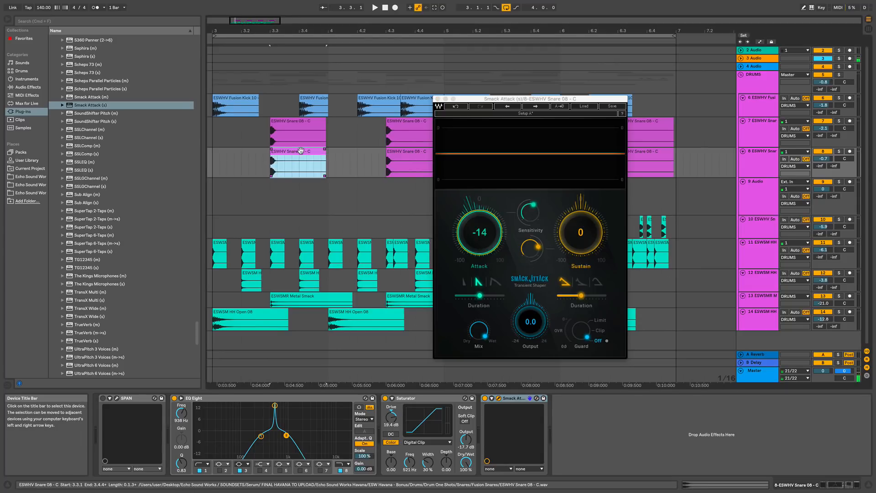
pyautogui.press('space')
pyautogui.press('space')
pyautogui.press('space')
# - Set Smack Attack's Attack to -82 and Sustain to 19, auditioning snare track 8 both soloed and in the mix
pyautogui.click(839, 152)
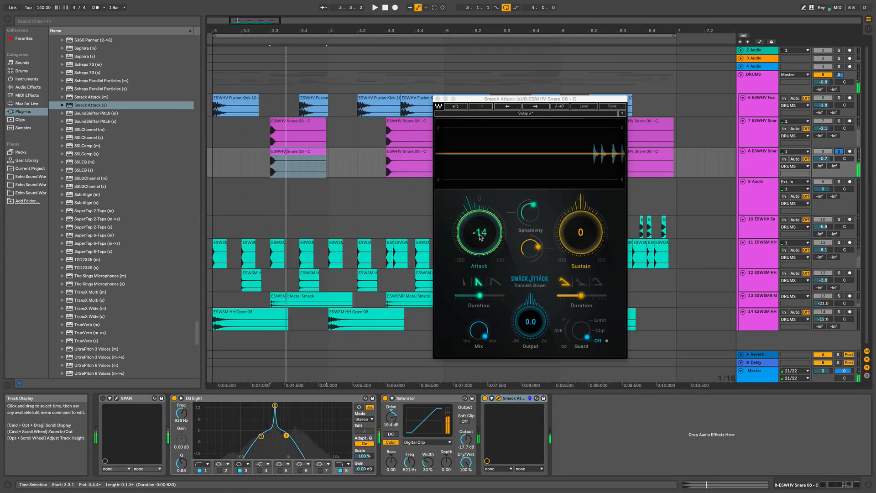
pyautogui.moveTo(480, 235); pyautogui.dragTo(481, 266)
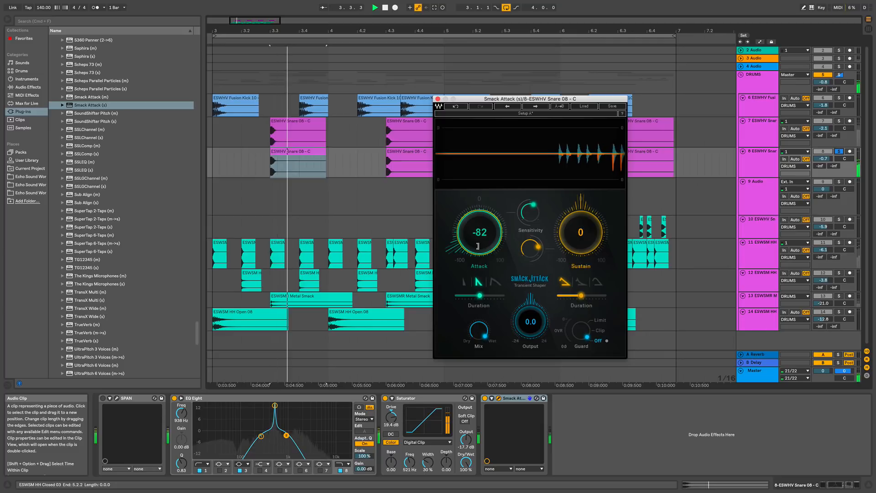
pyautogui.click(840, 152)
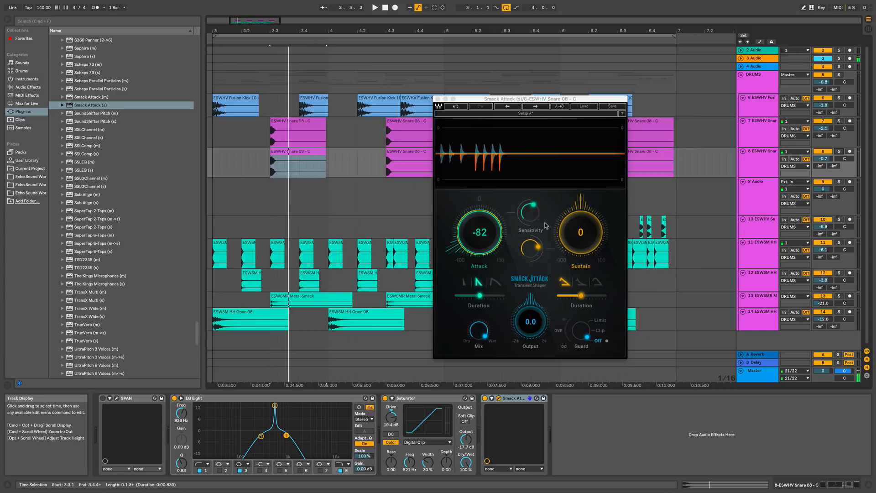
pyautogui.click(592, 235)
pyautogui.moveTo(591, 236); pyautogui.dragTo(592, 211)
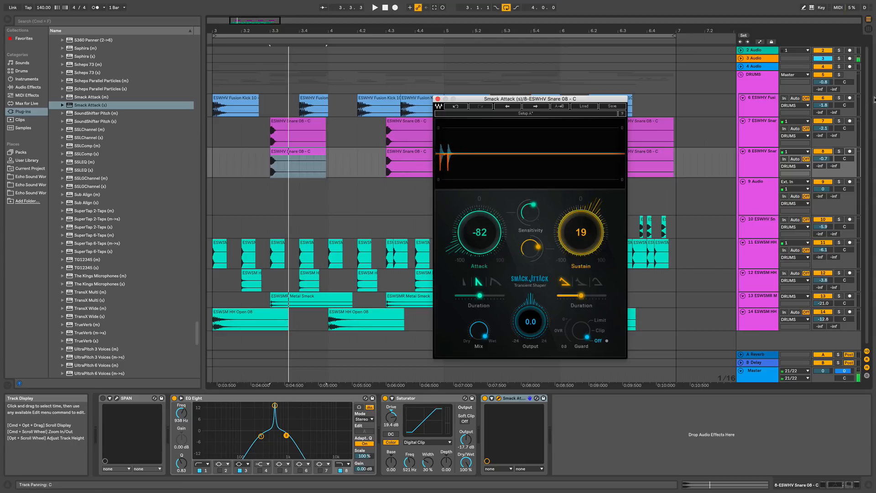
pyautogui.click(840, 152)
pyautogui.click(840, 152)
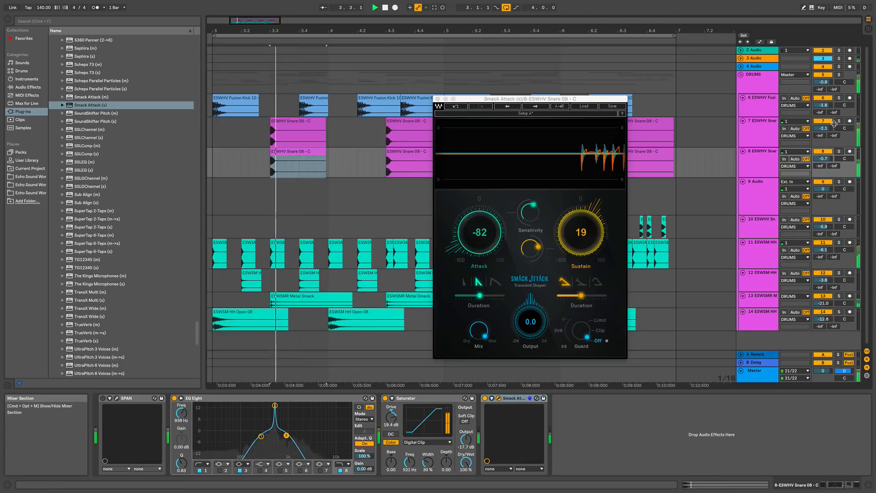
# - Set Smack Attack's Attack to -59, play the beat from the first kick, and close the plug-in window
pyautogui.moveTo(479, 233); pyautogui.dragTo(480, 223)
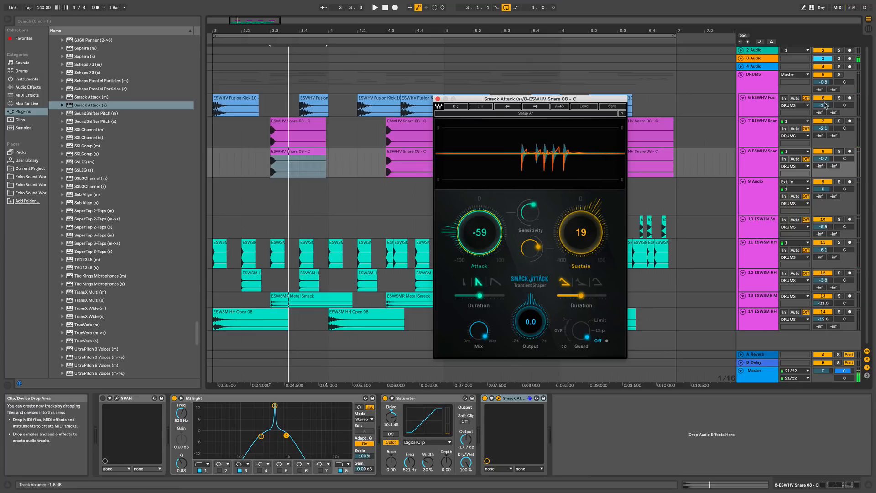
pyautogui.click(221, 102)
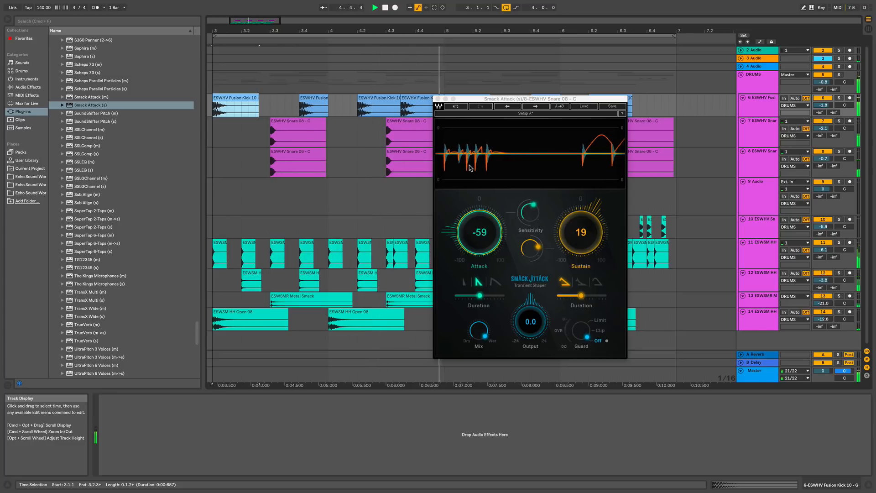
pyautogui.click(438, 99)
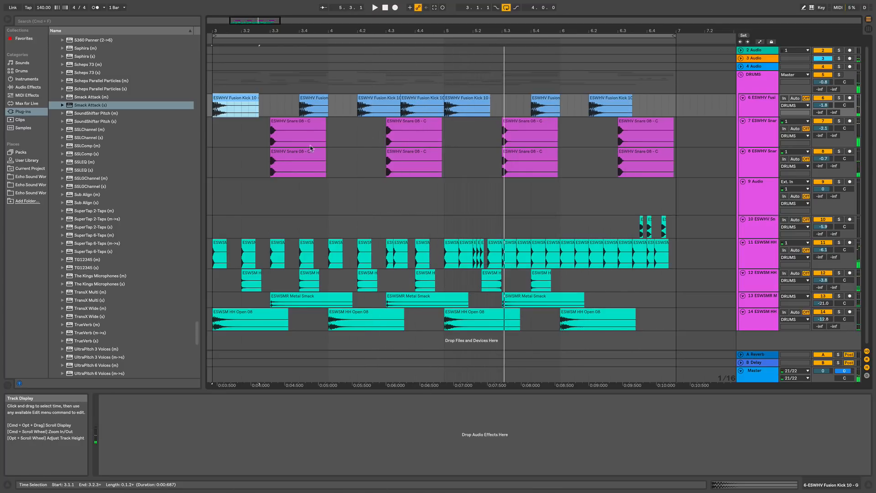
# - Add FF Pro-R with Space at 0.99 s to snare track 8, set at -5.2 dB, and audition the beat from the first kick
pyautogui.click(281, 152)
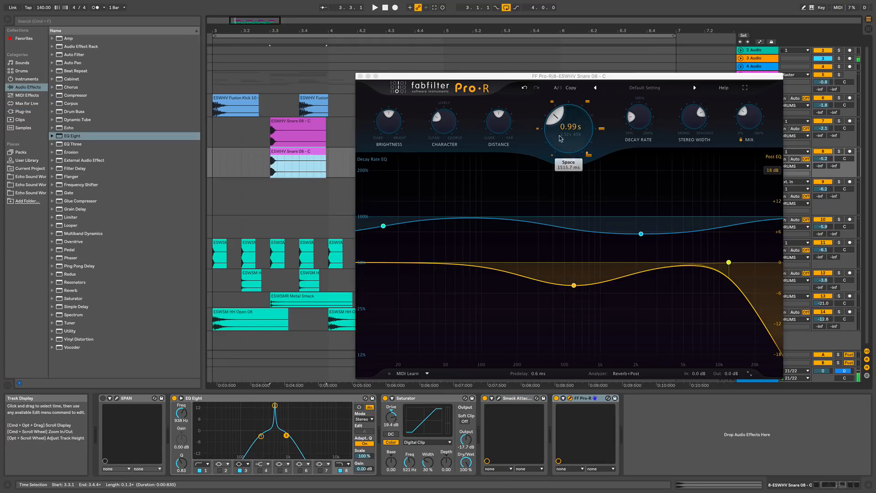
pyautogui.click(245, 106)
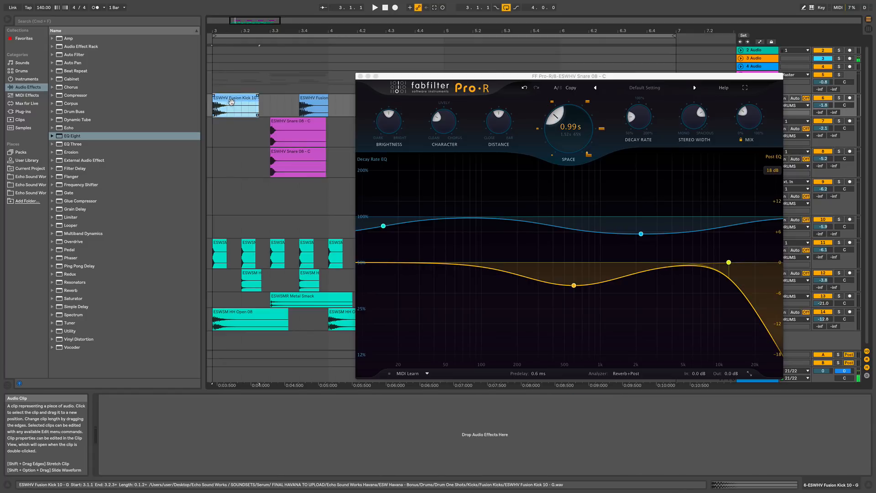
pyautogui.press('space')
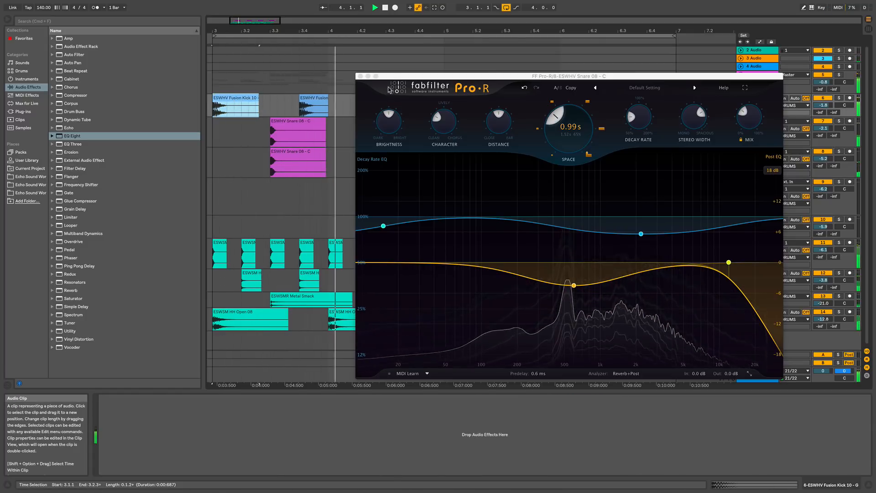
pyautogui.moveTo(391, 77); pyautogui.dragTo(575, 69)
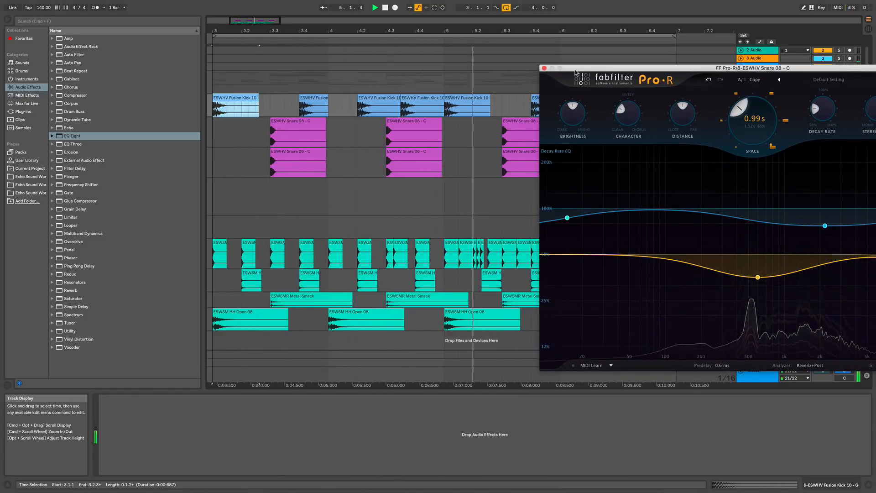
pyautogui.click(544, 69)
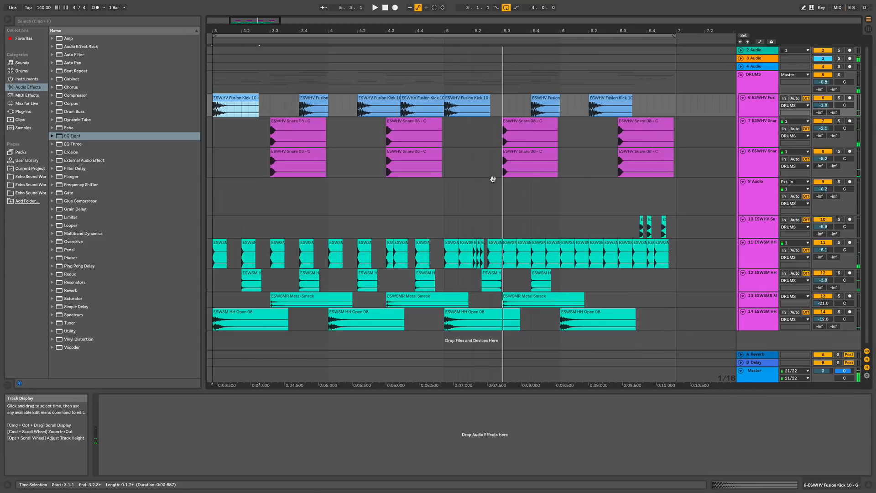
# - Select audio track 9 and preview ESWHV Perc - Small Blip.wav from the Hybrid Percussion folder of ESW Havana - Bonus
pyautogui.click(305, 172)
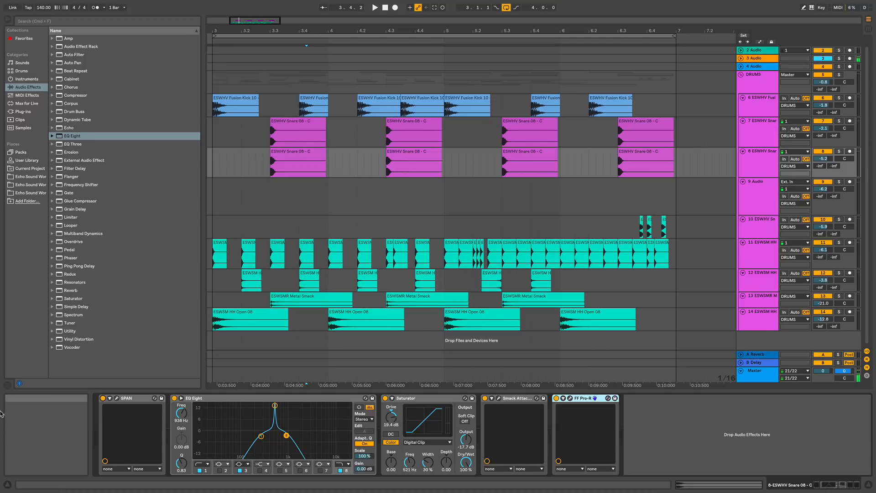
pyautogui.click(761, 196)
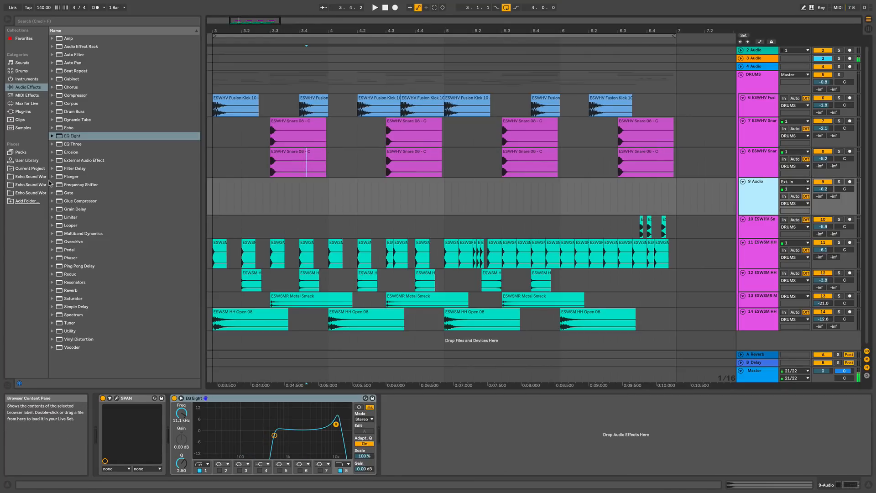
pyautogui.click(31, 192)
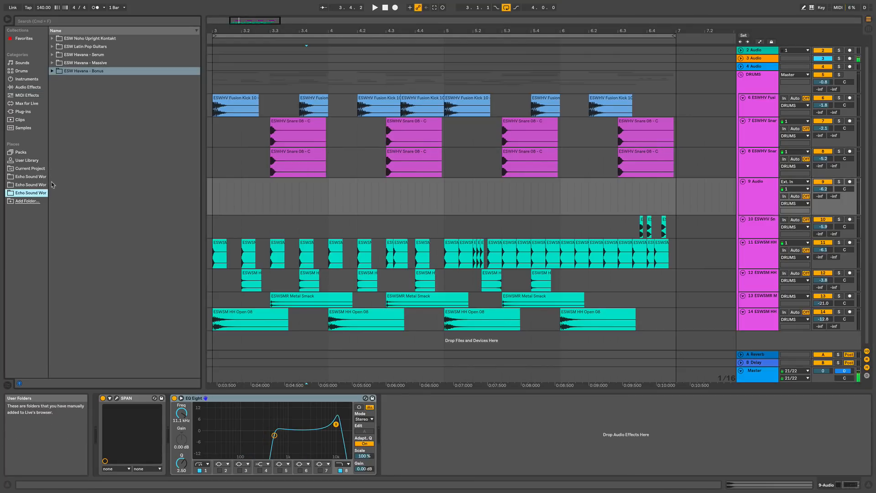
pyautogui.click(53, 71)
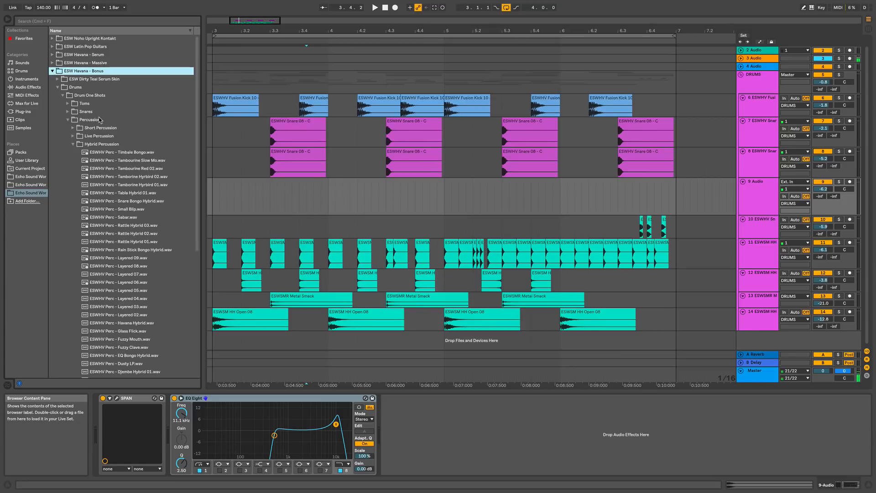
pyautogui.click(128, 209)
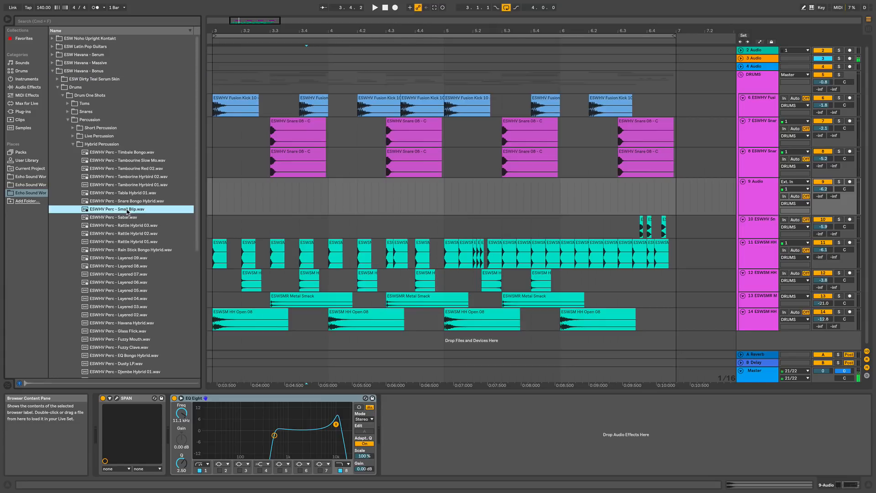
# - Preview the Sabar and Rattle Hybrid samples, Layered 09 and Layered 05 in the Hybrid Percussion folder
pyautogui.click(127, 218)
pyautogui.click(128, 225)
pyautogui.click(132, 234)
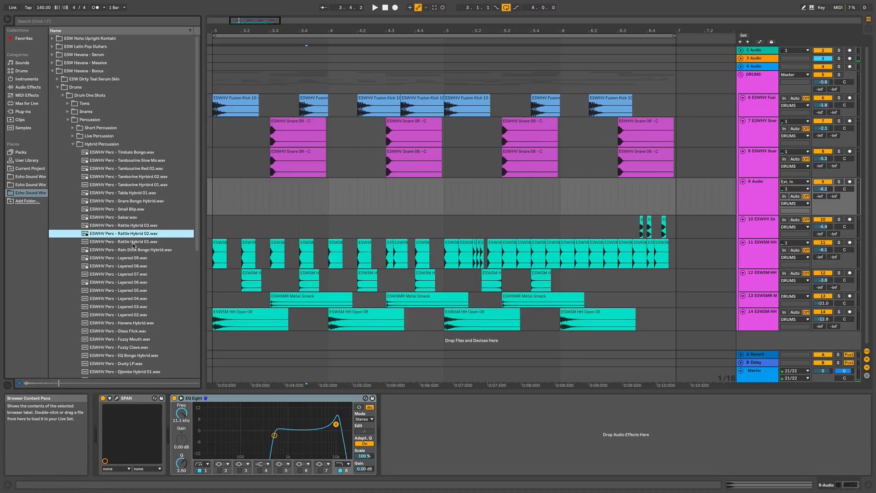
pyautogui.click(131, 242)
pyautogui.click(131, 234)
pyautogui.click(137, 258)
pyautogui.click(143, 290)
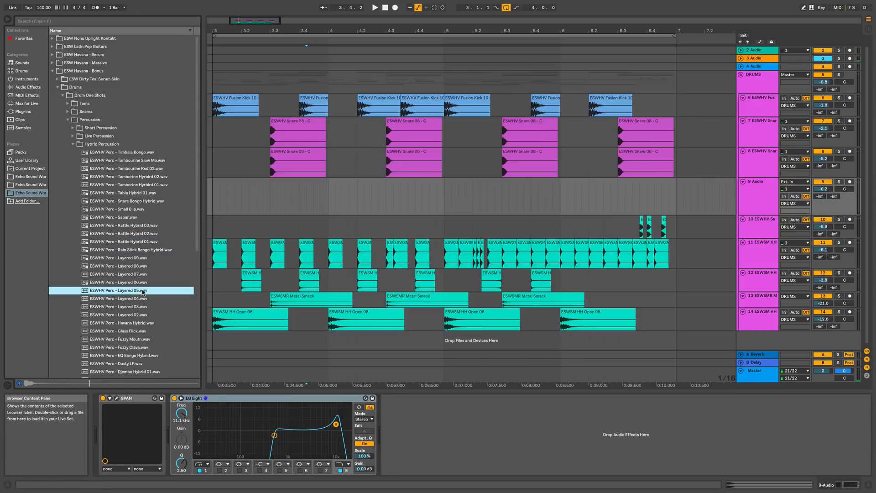
# - Preview the Layered samples down to Layered 02, Glass Flick and Havana Hybrid as percussion layer candidates
pyautogui.click(143, 302)
pyautogui.click(144, 308)
pyautogui.click(145, 315)
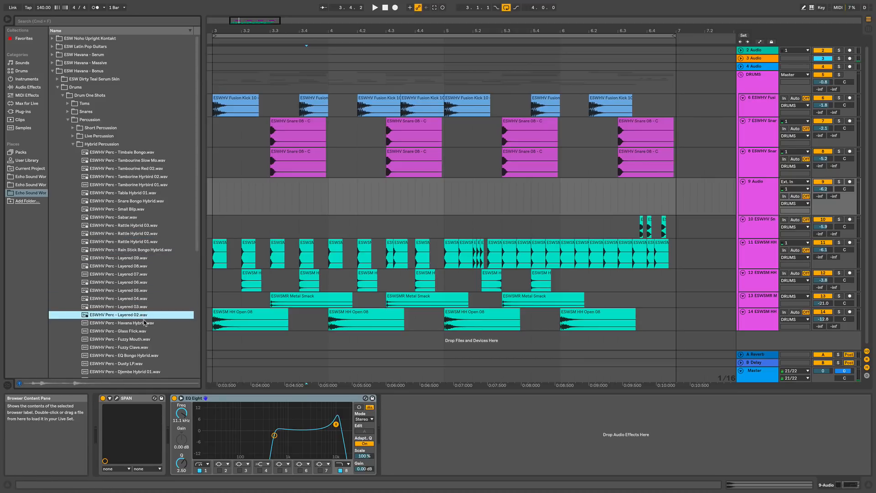
pyautogui.click(145, 323)
pyautogui.click(144, 331)
pyautogui.click(143, 324)
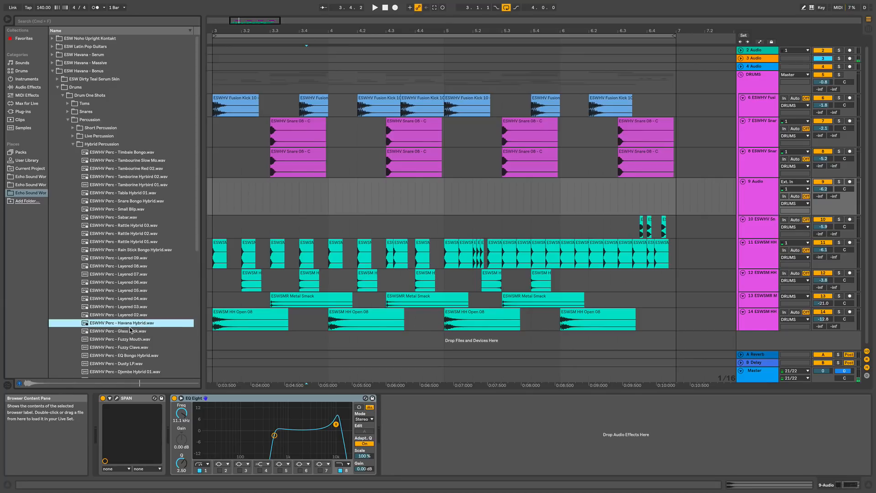
# - Place ESWHV Perc - Havana Hybrid.wav on track 9 at 3.3.1 under the first snare and audition it in the beat
pyautogui.moveTo(114, 328); pyautogui.dragTo(274, 191)
pyautogui.press('space')
pyautogui.press('space')
pyautogui.press('space')
pyautogui.press('space')
pyautogui.press('space')
pyautogui.press('space')
pyautogui.press('space')
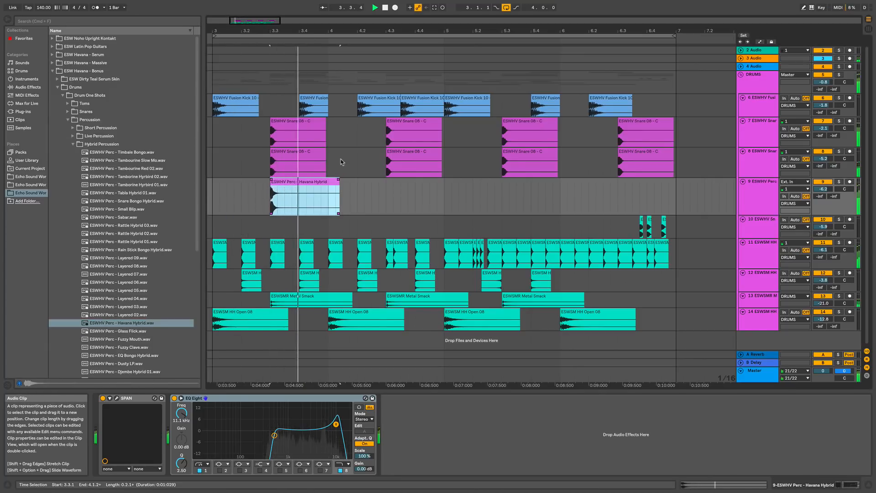
# - Audition the Havana Hybrid percussion on track 9 repeatedly, first soloed and once more in the full mix
pyautogui.click(840, 182)
pyautogui.press('space')
pyautogui.press('space')
pyautogui.press('space')
pyautogui.press('space')
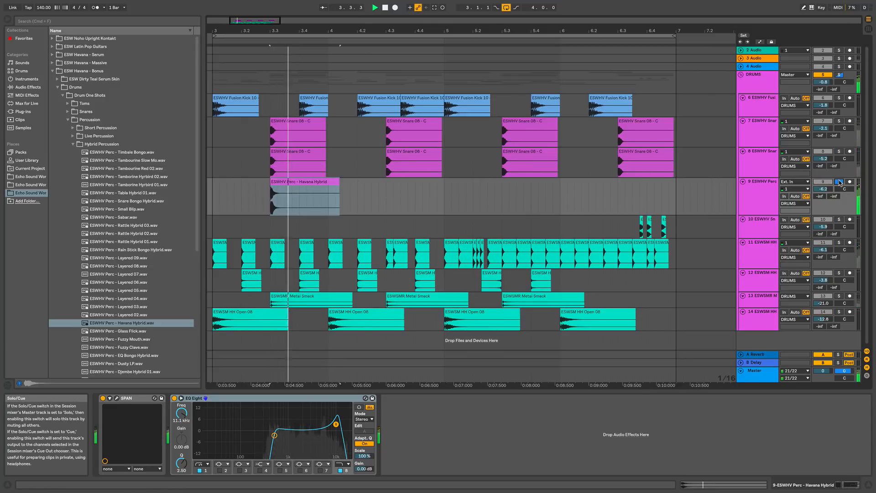
pyautogui.click(839, 182)
pyautogui.press('space')
pyautogui.press('space')
pyautogui.press('space')
pyautogui.press('space')
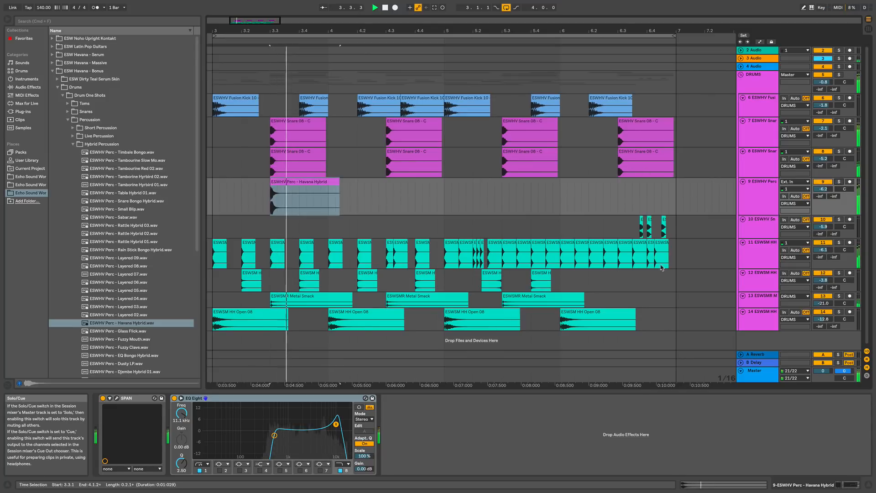
# - Delete EQ Eight from track 9 and examine the Havana Hybrid clip's spectrum in SPAN with Hold enabled
pyautogui.click(325, 400)
pyautogui.press('Delete')
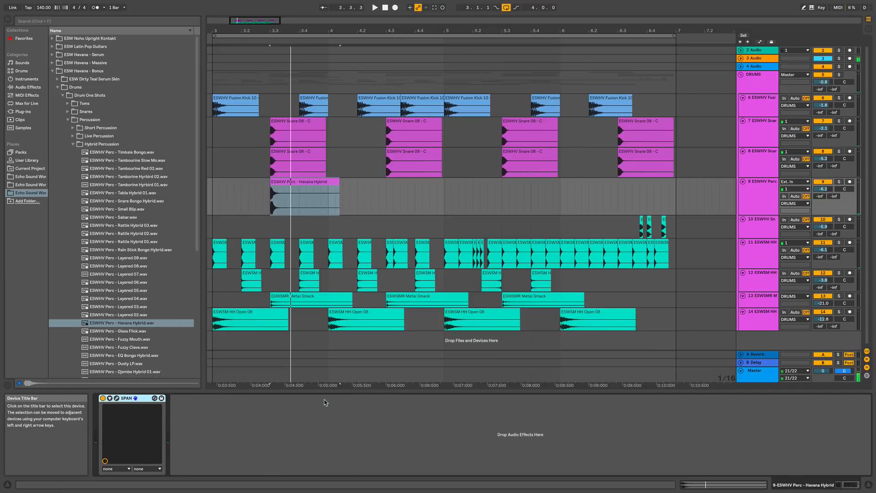
pyautogui.click(116, 398)
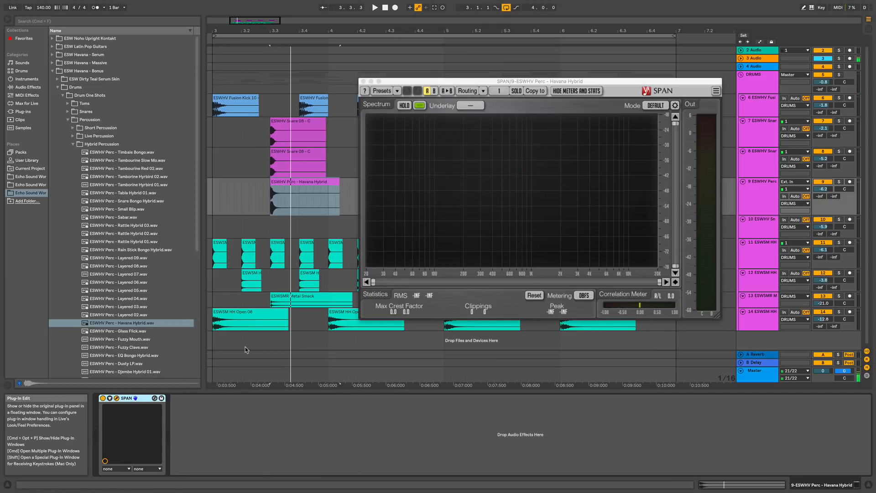
pyautogui.click(311, 181)
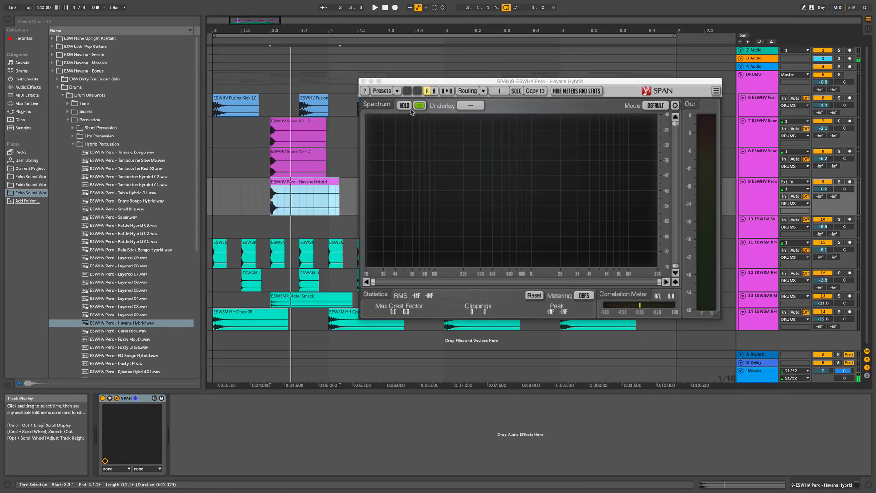
pyautogui.press('space')
pyautogui.click(411, 109)
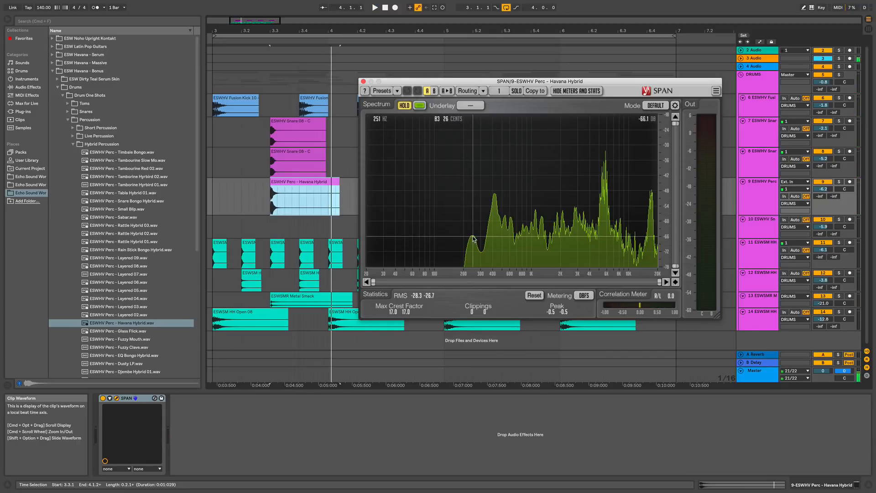
pyautogui.click(363, 81)
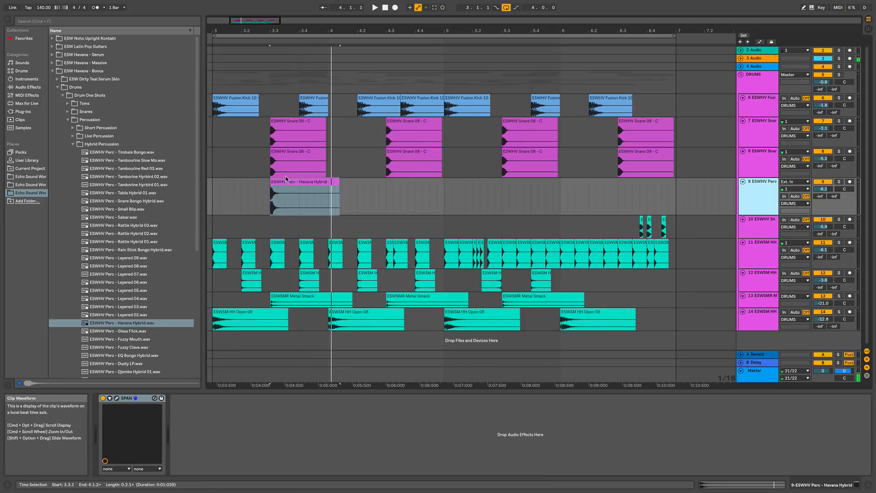
# - Set the Havana Hybrid clip's Transpose to 1 st and solo snare tracks 7 and 8 together with percussion track 9
pyautogui.doubleClick(287, 179)
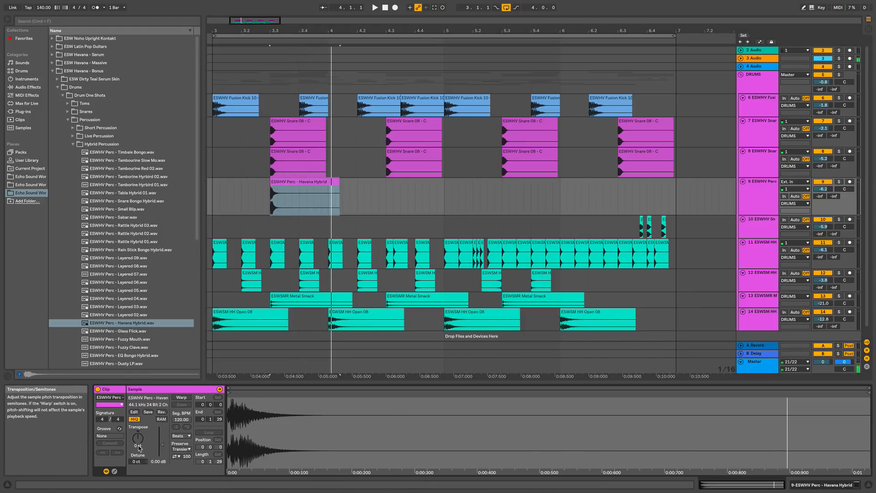
pyautogui.click(840, 121)
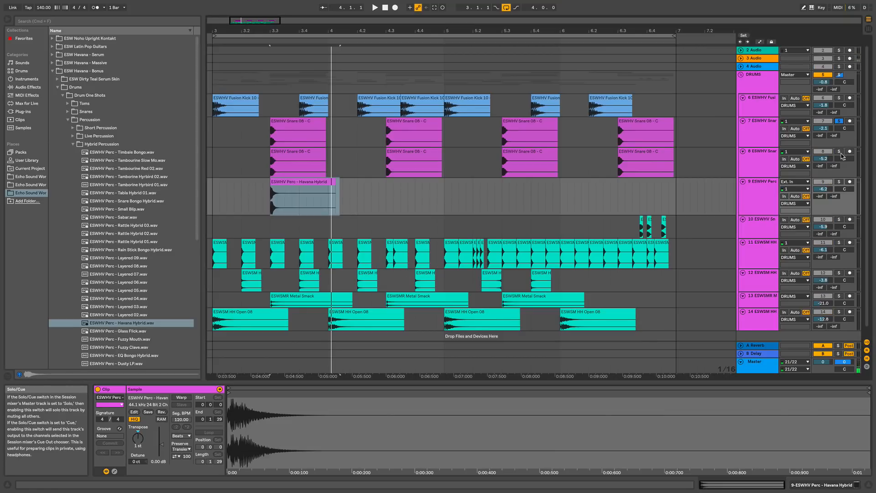
pyautogui.keyDown('super'); pyautogui.click(841, 151); pyautogui.keyUp('super')
pyautogui.keyDown('super'); pyautogui.click(840, 181); pyautogui.keyUp('super')
# - Audition the soloed snare and percussion layers together from the first snare hit at 3.3
pyautogui.click(270, 133)
pyautogui.press('space')
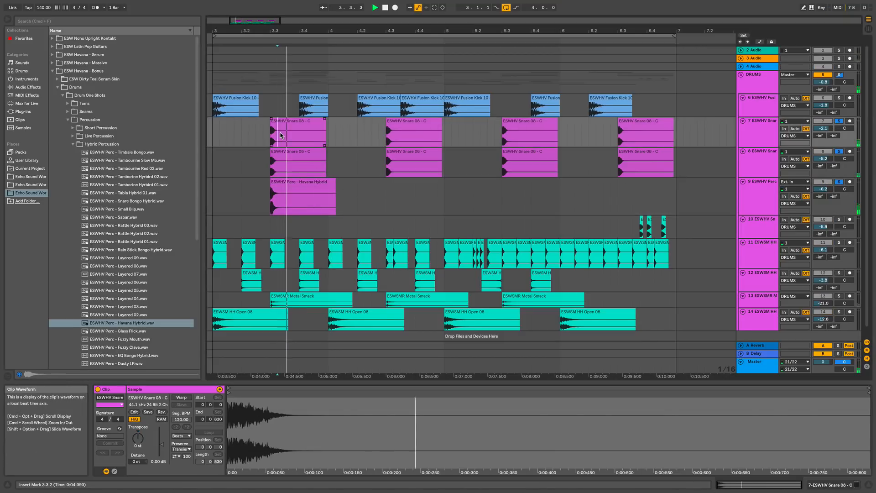
pyautogui.press('space')
pyautogui.click(278, 122)
pyautogui.press('space')
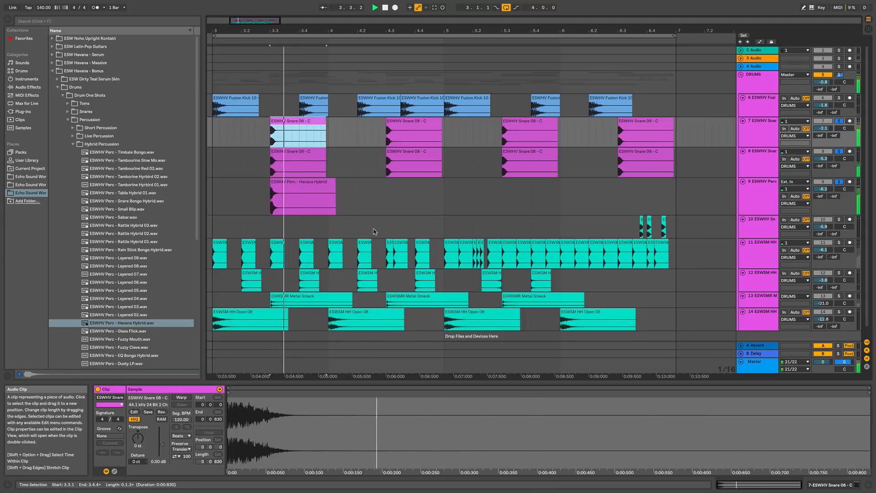
pyautogui.press('space')
pyautogui.press('space')
pyautogui.press('space')
# - Set the Havana Hybrid clip's Transpose to -3 st, enable Warp, and audition it with the soloed snares
pyautogui.click(299, 182)
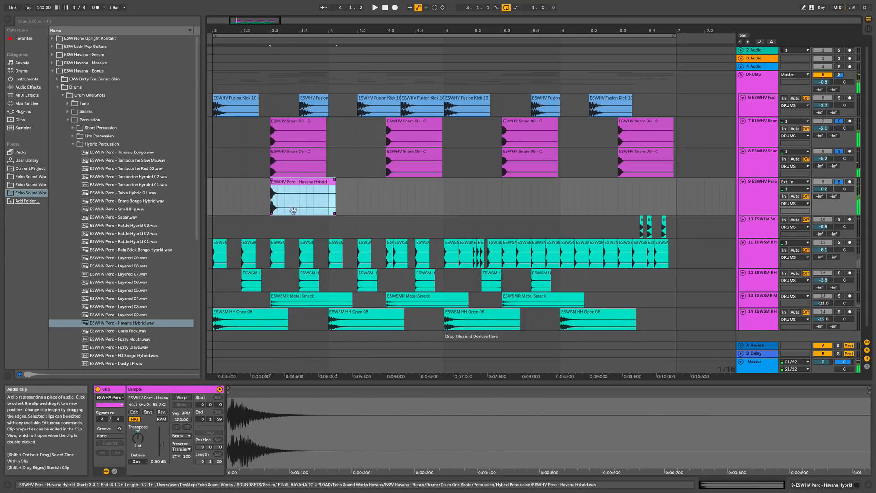
pyautogui.moveTo(139, 439); pyautogui.dragTo(139, 444)
pyautogui.press('space')
pyautogui.click(182, 397)
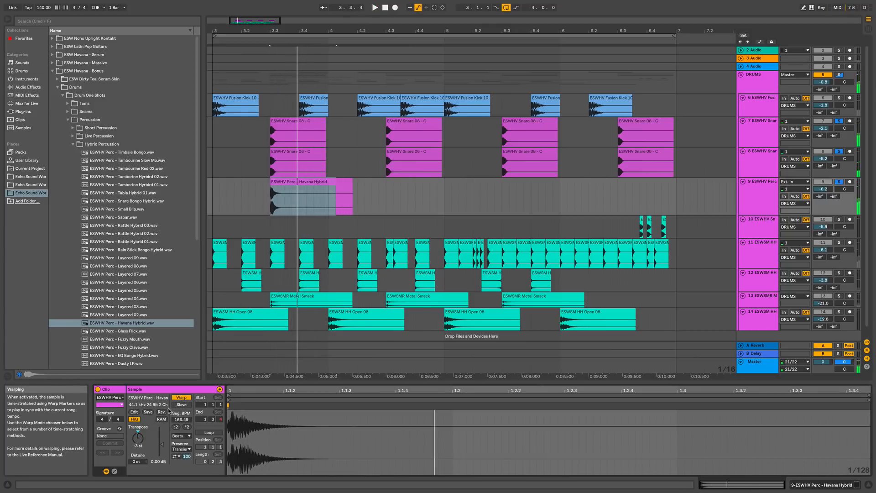
pyautogui.press('space')
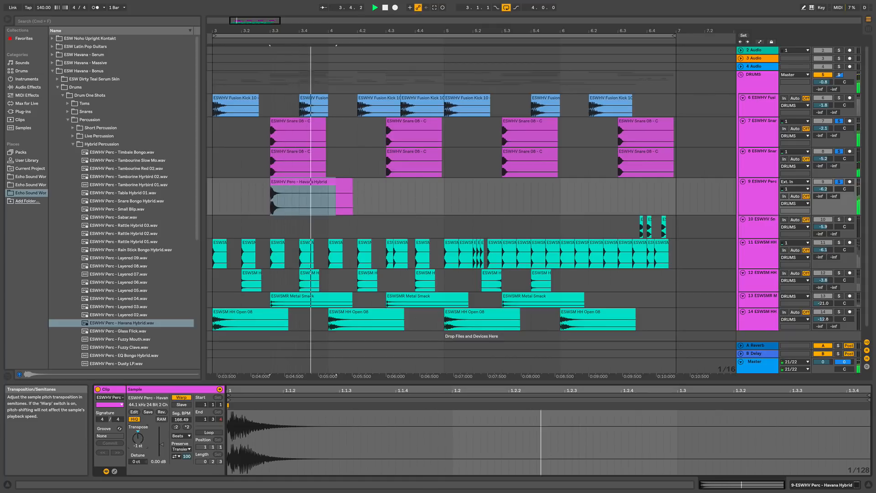
# - Set the Havana Hybrid clip's Transpose to 4 st and audition it in the full mix with the solos off
pyautogui.moveTo(139, 439); pyautogui.dragTo(139, 432)
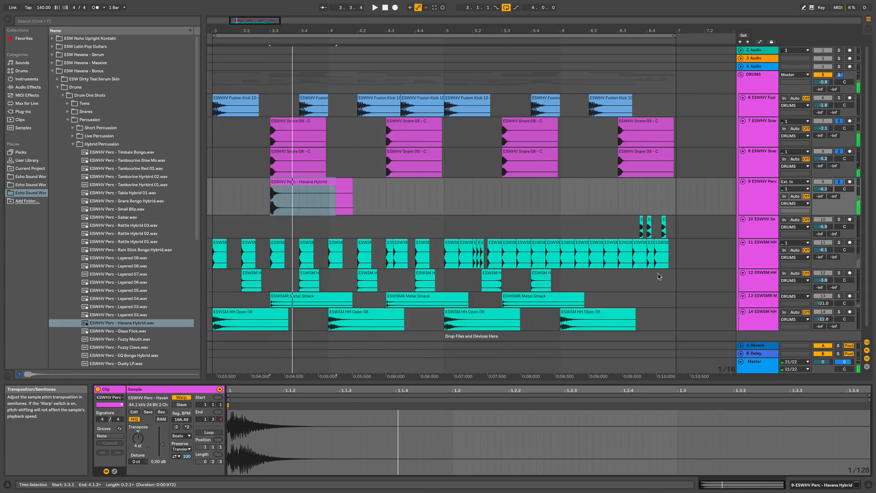
pyautogui.click(839, 151)
pyautogui.press('space')
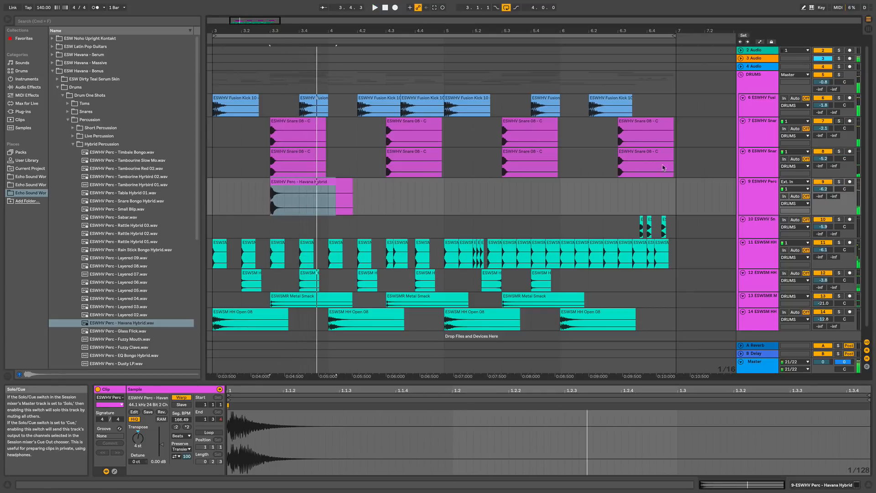
# - Shorten the end of the Havana Hybrid clip to about 4.1.2, unfold the DRUMS group and reselect the clip
pyautogui.click(347, 201)
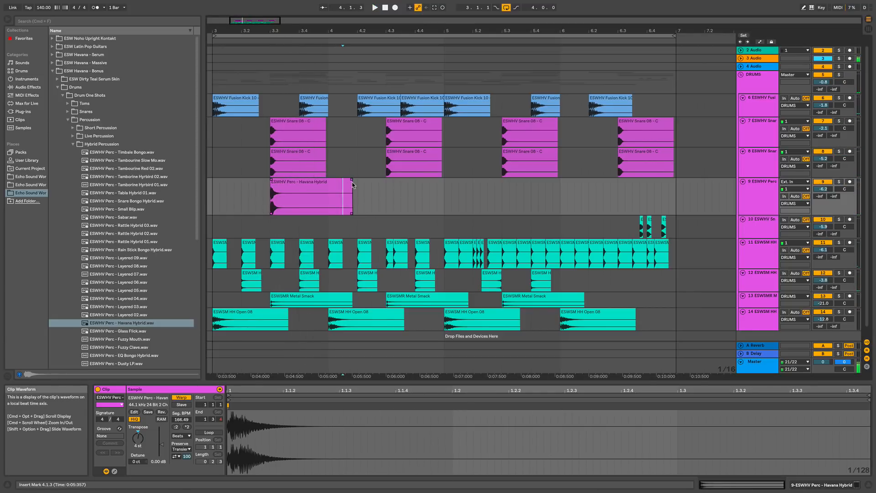
pyautogui.moveTo(352, 184); pyautogui.dragTo(338, 185)
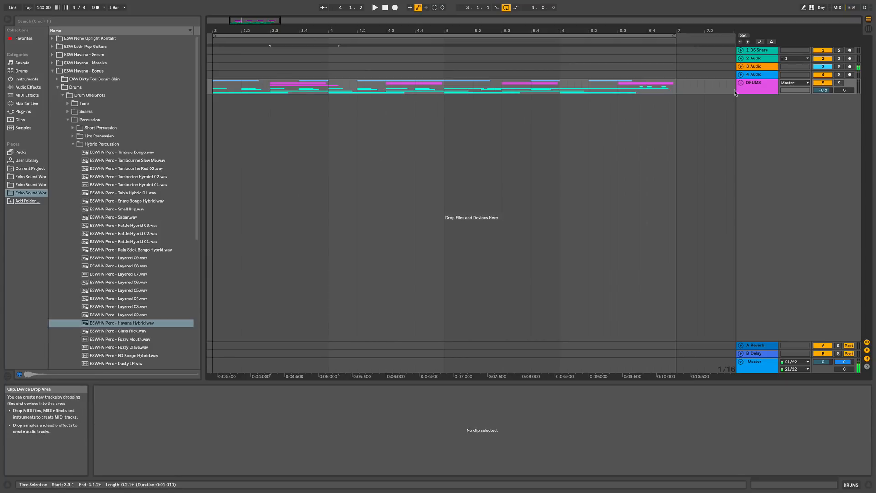
pyautogui.click(741, 84)
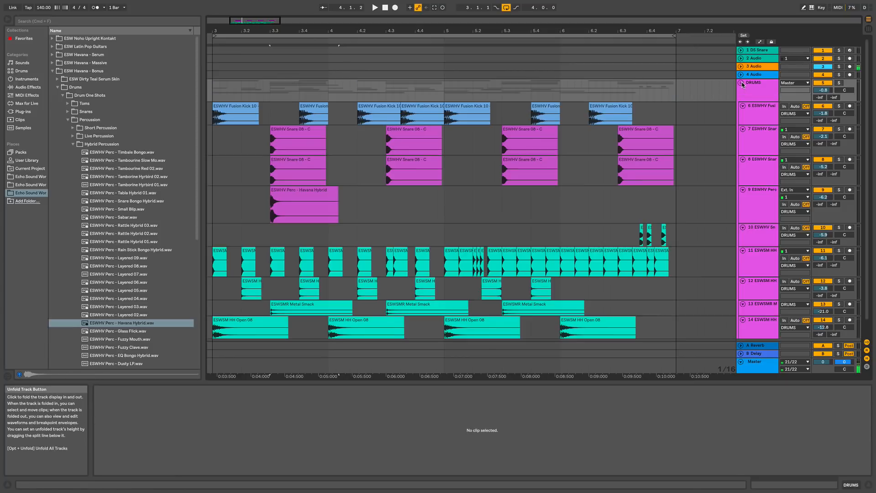
pyautogui.click(308, 191)
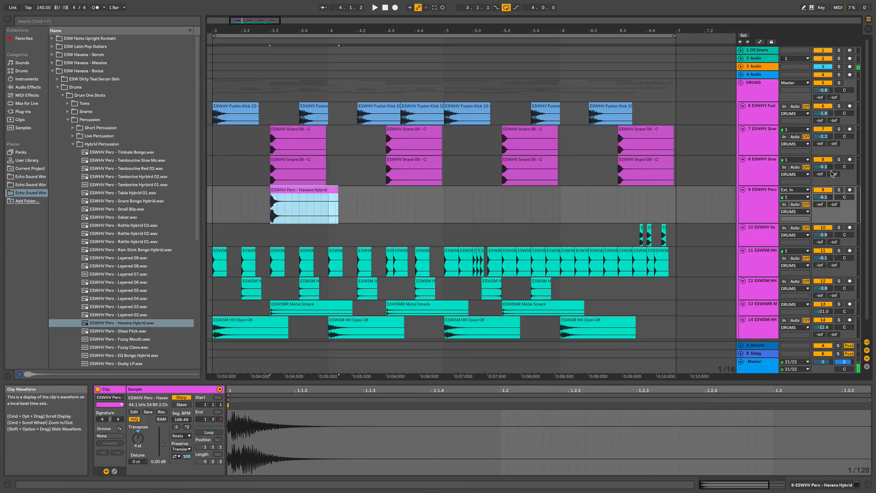
# - Audition the Havana Hybrid layer in the beat with snare tracks 7 and 8 muted, and reactivate both tracks
pyautogui.click(824, 129)
pyautogui.press('space')
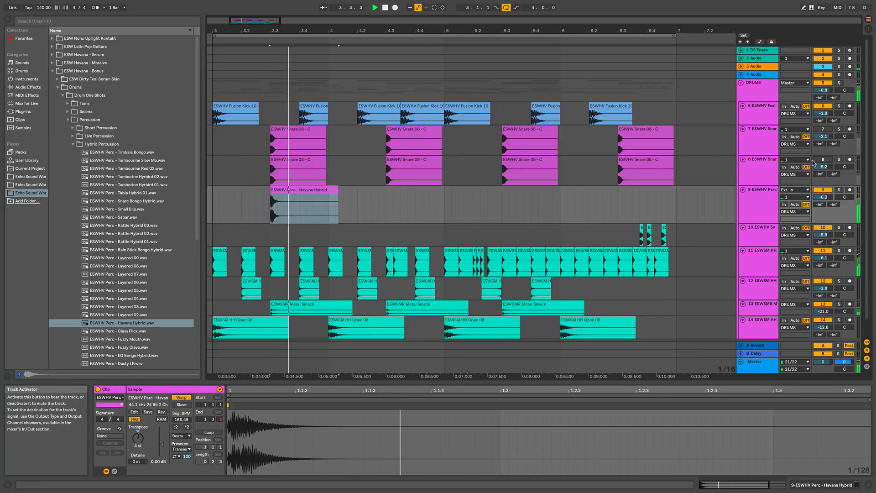
pyautogui.press('space')
pyautogui.click(823, 159)
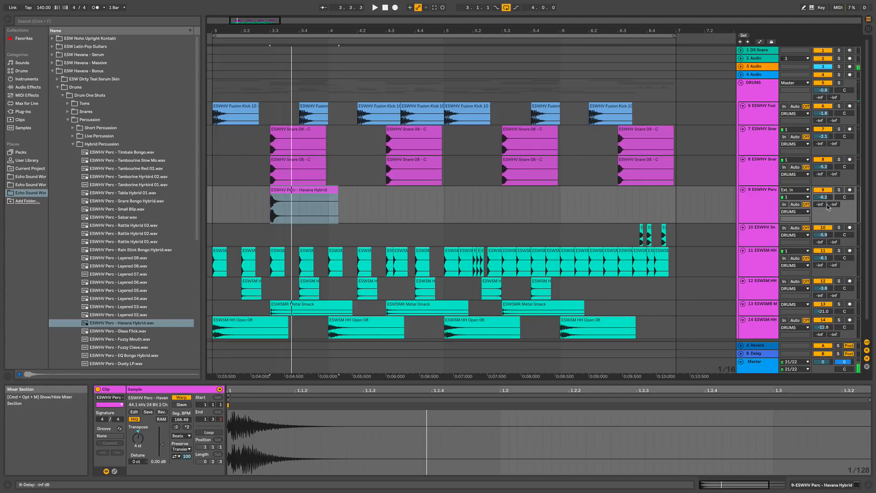
# - Set percussion track 9's volume to -6.5 dB and audition the layered snare, also from the first kick
pyautogui.press('space')
pyautogui.press('space')
pyautogui.press('space')
pyautogui.press('space')
pyautogui.press('space')
pyautogui.press('space')
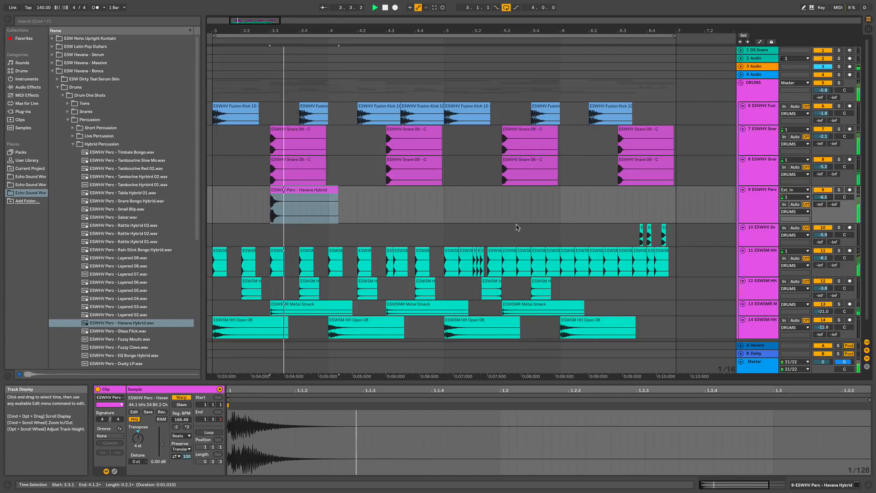
pyautogui.click(224, 108)
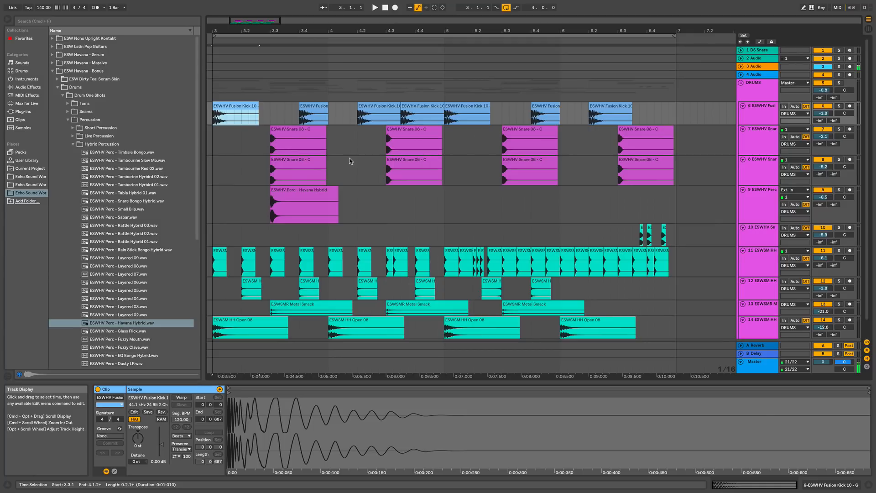
pyautogui.press('space')
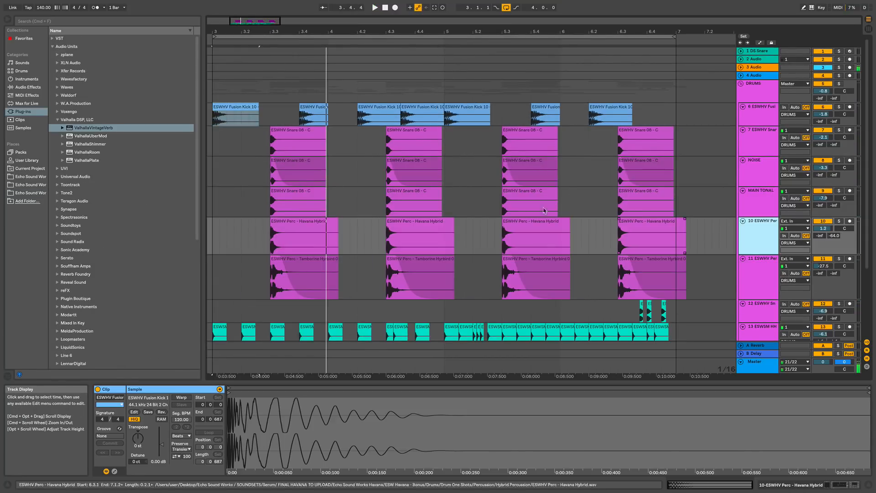
# - Show the device chain of Havana Hybrid track 10 and mute the tambourine and MAIN TONAL tracks
pyautogui.click(280, 234)
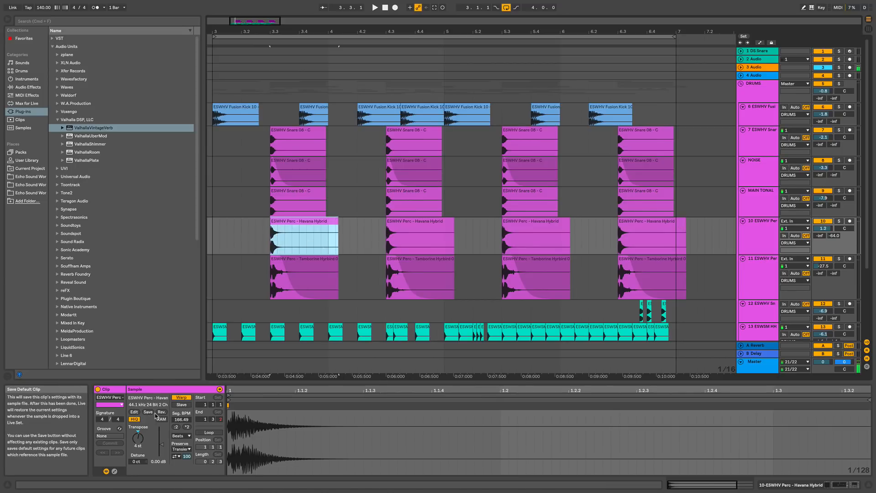
pyautogui.hotkey('shift', 'Tab')
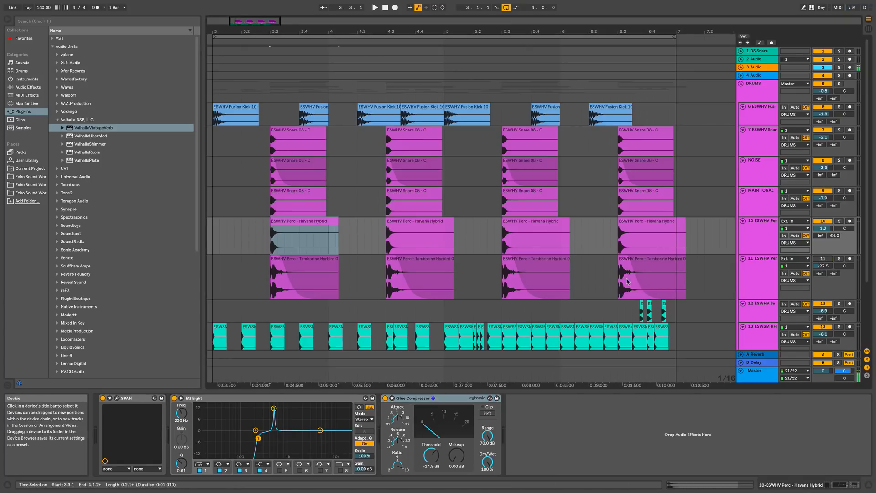
pyautogui.click(824, 191)
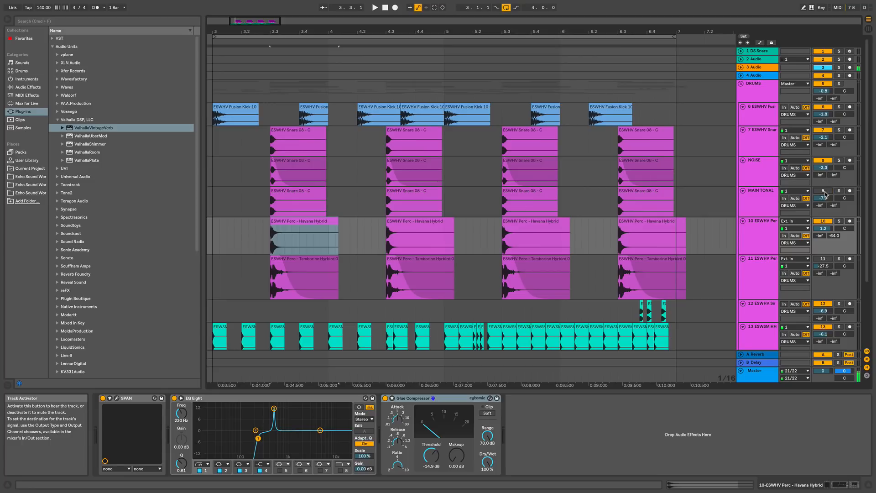
# - Play the beat from the first kick, set Havana Hybrid track 10 to 1.7 dB and solo it
pyautogui.click(218, 110)
pyautogui.press('space')
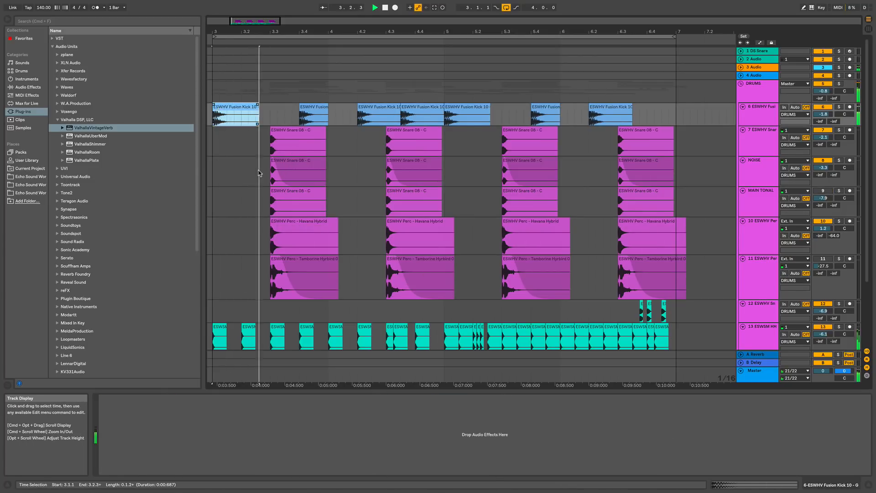
pyautogui.click(774, 243)
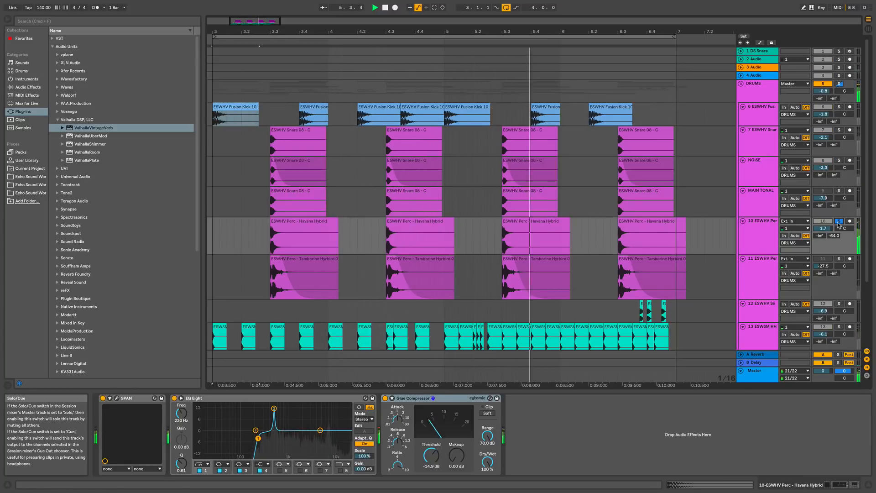
# - Stop the beat and inspect the first tambourine clip's sample settings and the devices on its track
pyautogui.press('space')
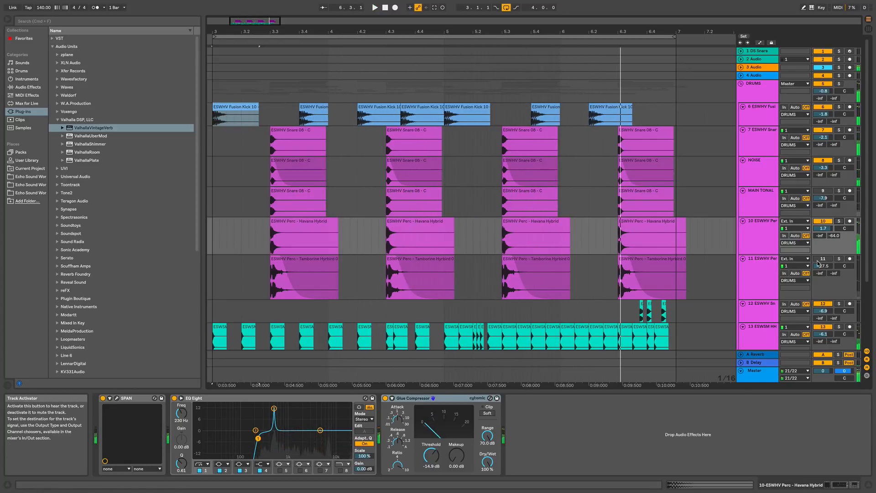
pyautogui.click(298, 261)
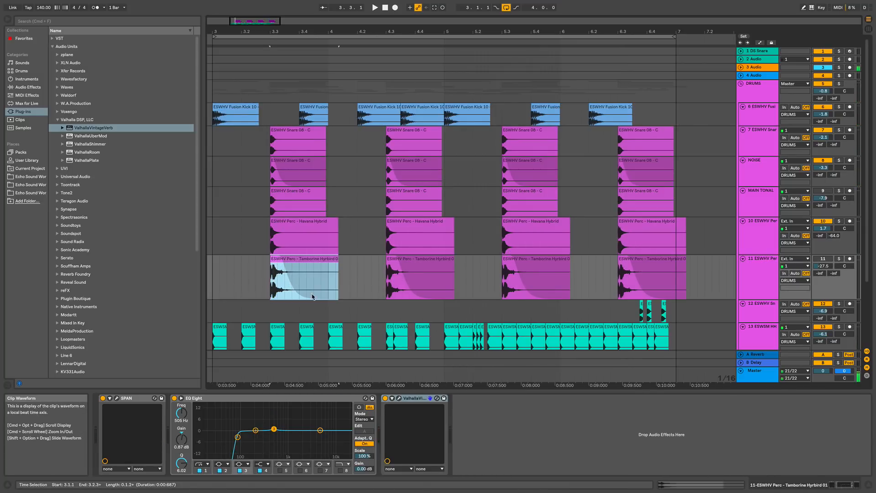
pyautogui.doubleClick(276, 259)
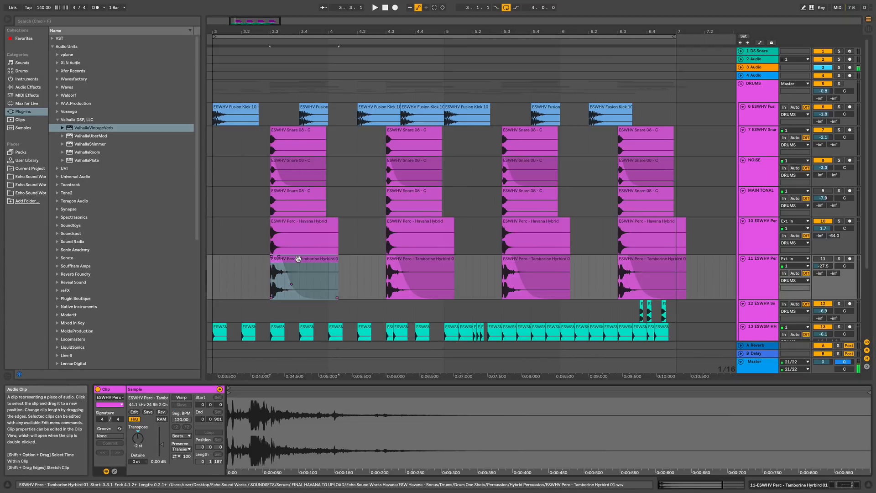
pyautogui.hotkey('shift', 'Tab')
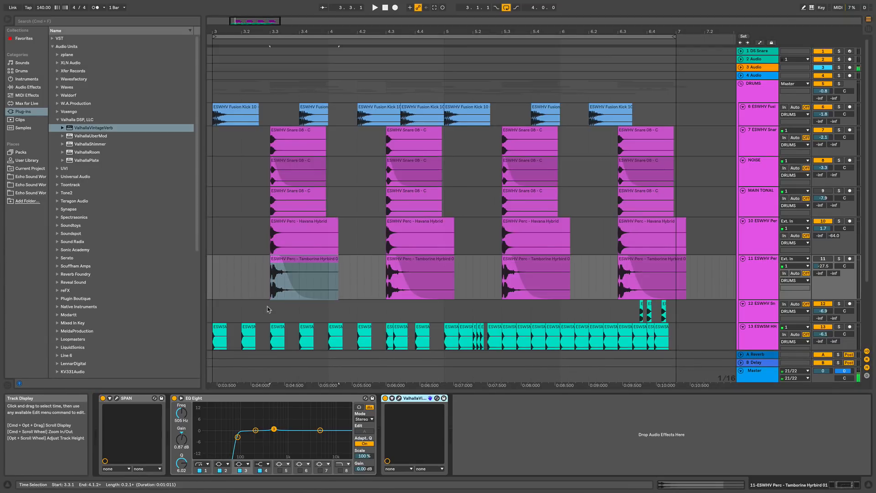
# - Reactivate tambourine track 11 and audition the beat from the first kick
pyautogui.click(823, 259)
pyautogui.click(219, 108)
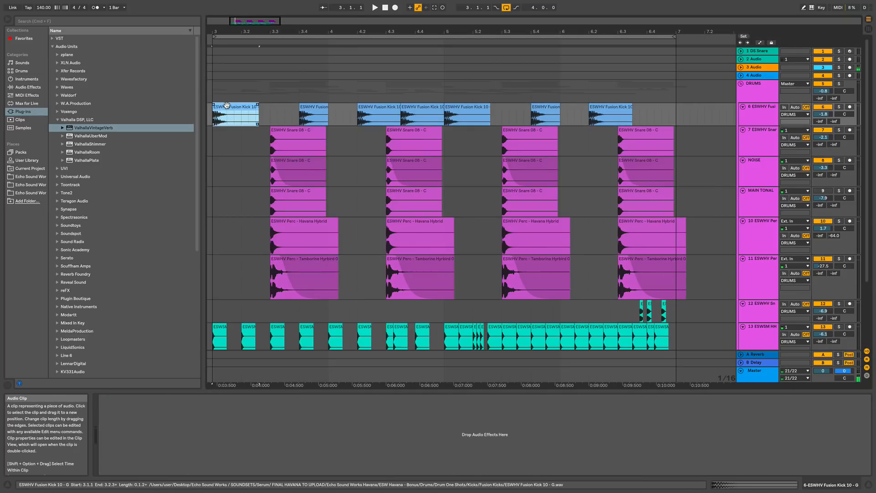
pyautogui.press('space')
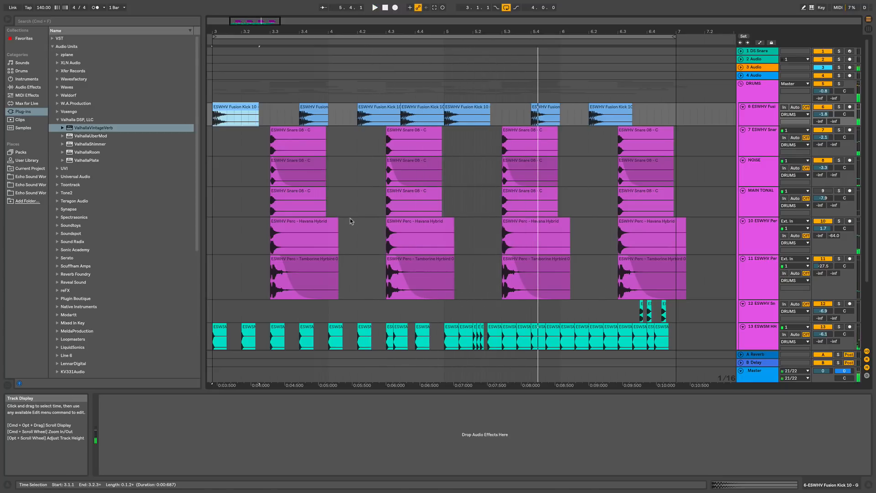
# - Reactivate the MAIN TONAL track and balance it at -8.3 dB, with Havana Hybrid at -9.5 dB and the tambourine at -30.4 dB
pyautogui.click(766, 192)
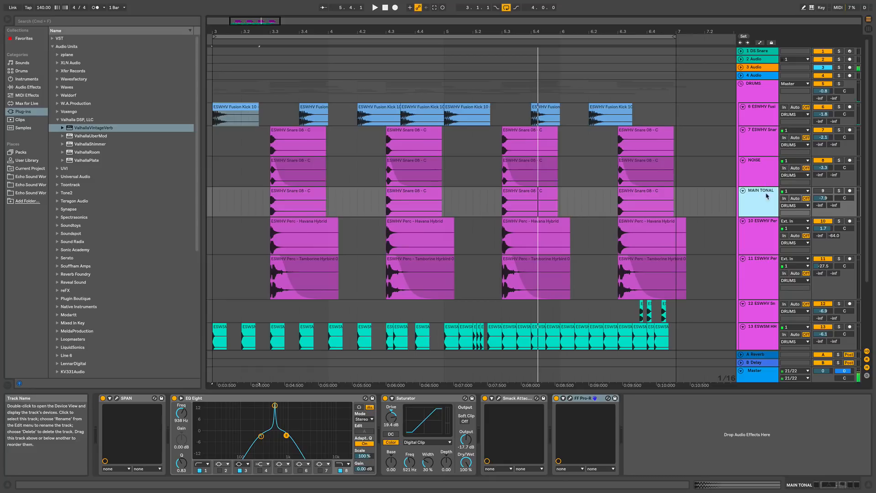
pyautogui.click(823, 192)
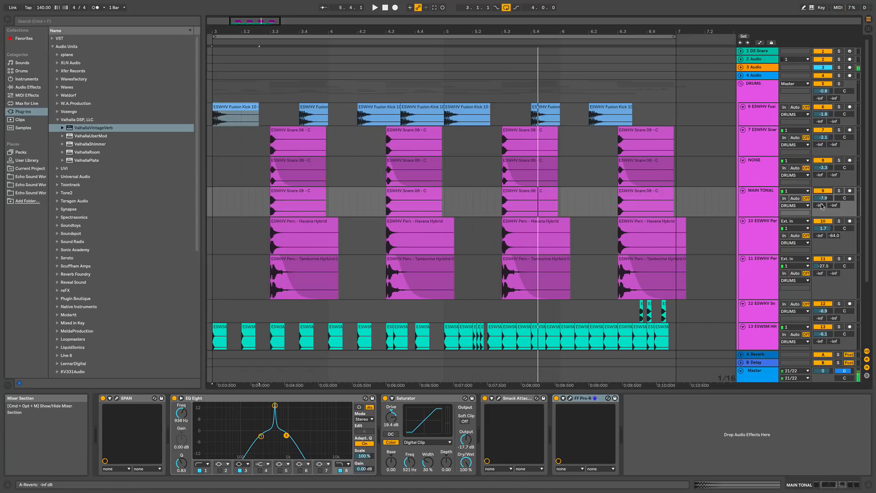
pyautogui.moveTo(823, 198); pyautogui.dragTo(823, 230)
pyautogui.press('space')
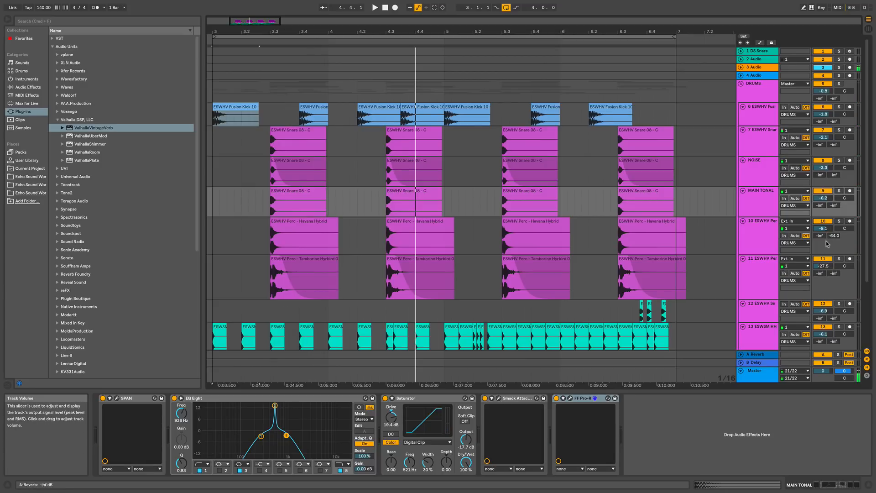
pyautogui.moveTo(824, 266); pyautogui.dragTo(824, 269)
pyautogui.press('space')
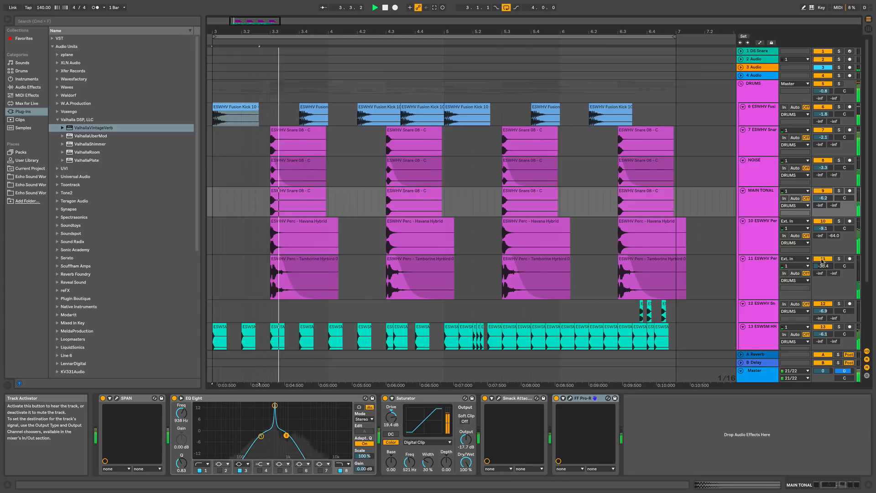
pyautogui.moveTo(824, 198); pyautogui.dragTo(823, 200)
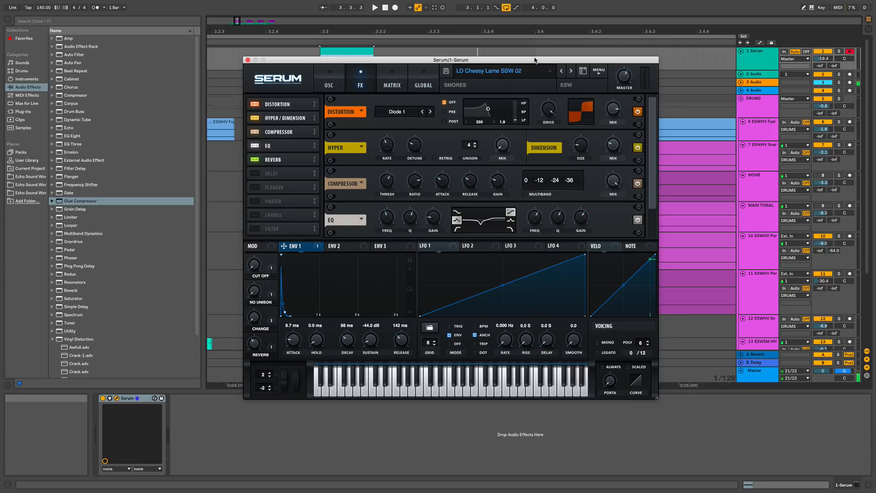
# - Look through the oscillator and effects pages of Serum's LD Cheesy Lame SSW 02 preset
pyautogui.moveTo(491, 65); pyautogui.dragTo(625, 36)
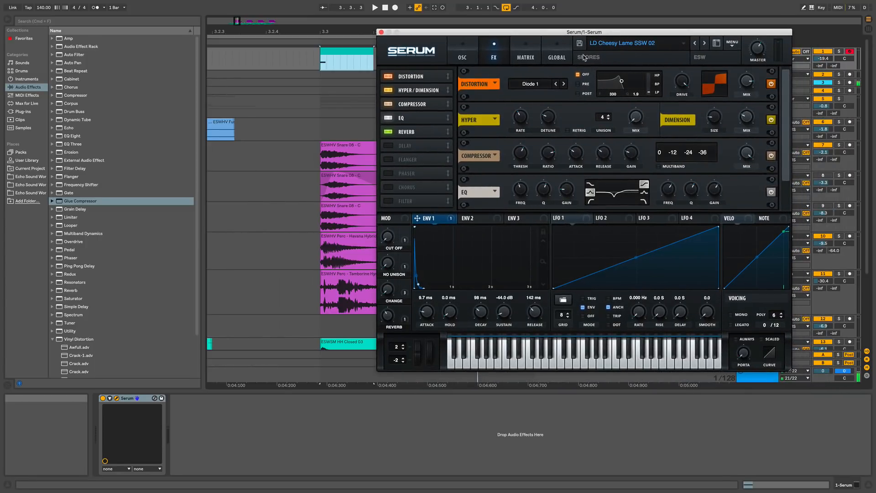
pyautogui.click(474, 54)
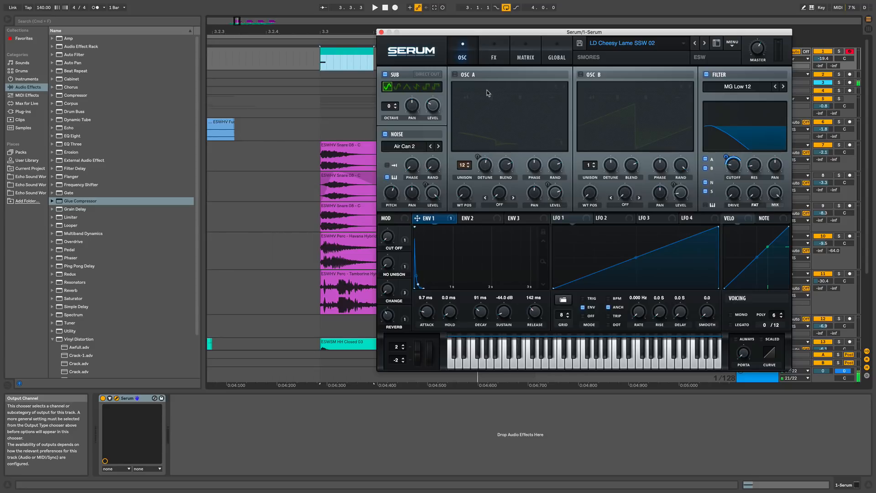
pyautogui.click(488, 57)
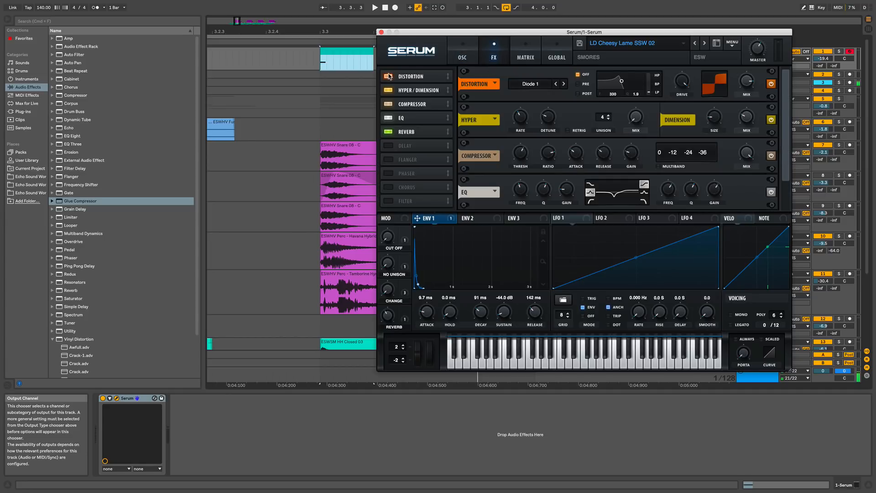
pyautogui.click(457, 57)
# - Audition the beat from the first kick with the Serum layer and close the Serum window
pyautogui.click(213, 122)
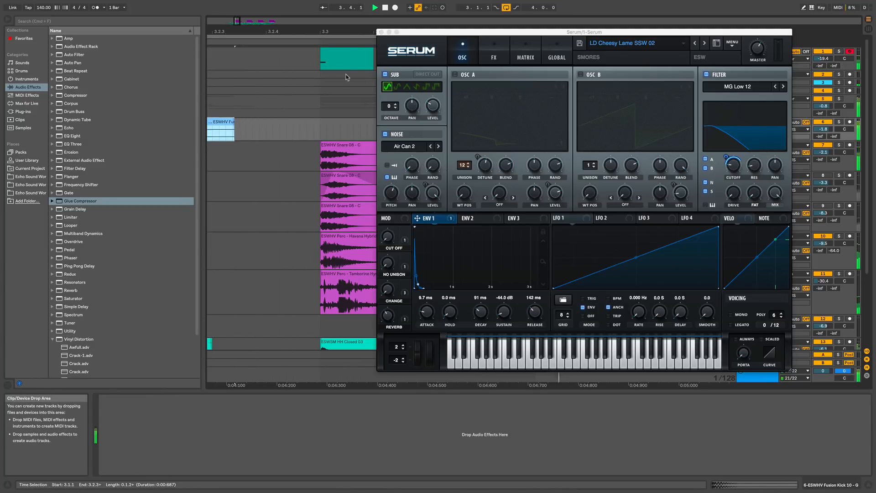
pyautogui.moveTo(414, 35); pyautogui.dragTo(405, 77)
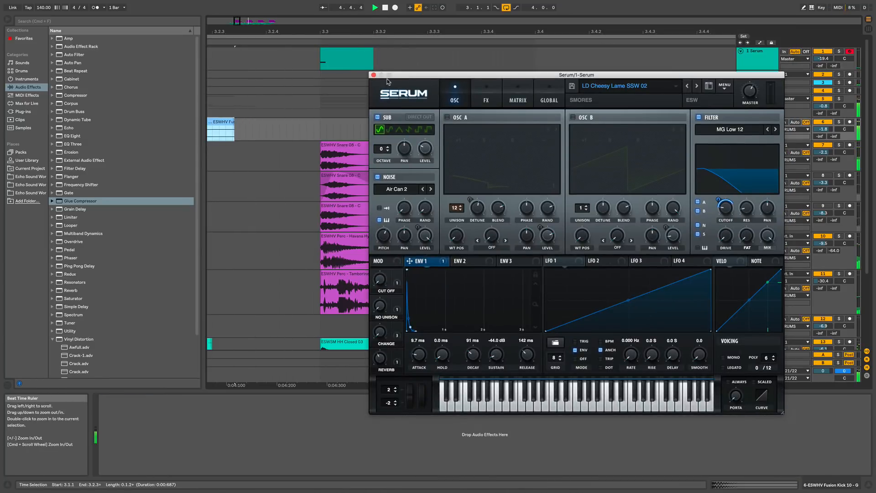
pyautogui.click(374, 76)
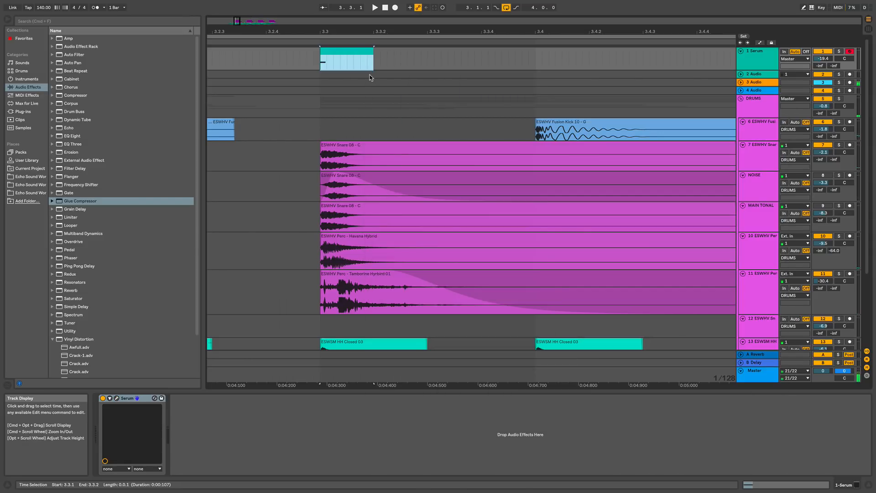
# - Show the MAIN TONAL track's device chain and audition the beat from the first kick
pyautogui.press('-')
pyautogui.press('-')
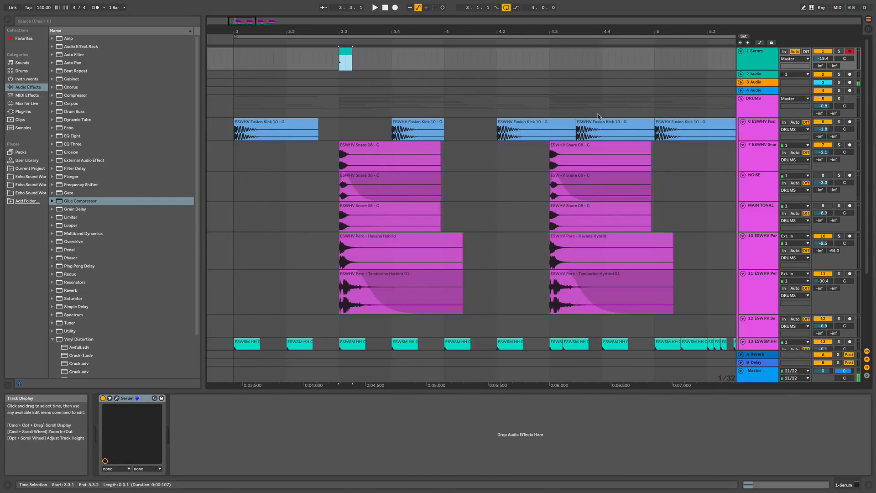
pyautogui.click(767, 196)
pyautogui.click(767, 226)
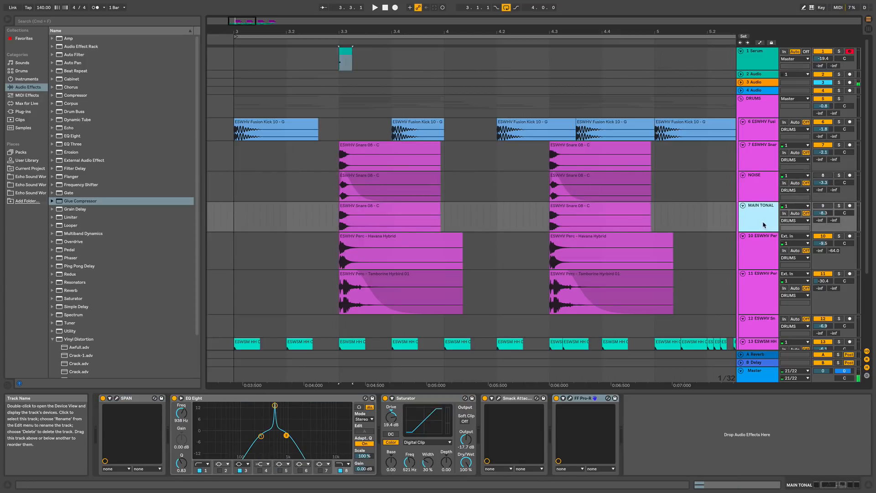
pyautogui.click(254, 124)
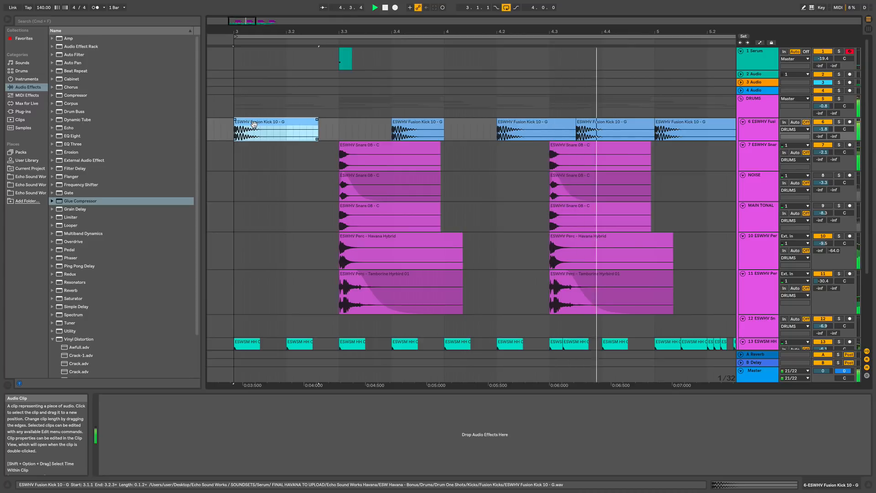
pyautogui.press('space')
# - Examine the short Serum MIDI clip at 3.3.1 up close against the stacked snare and percussion waveforms
pyautogui.click(345, 54)
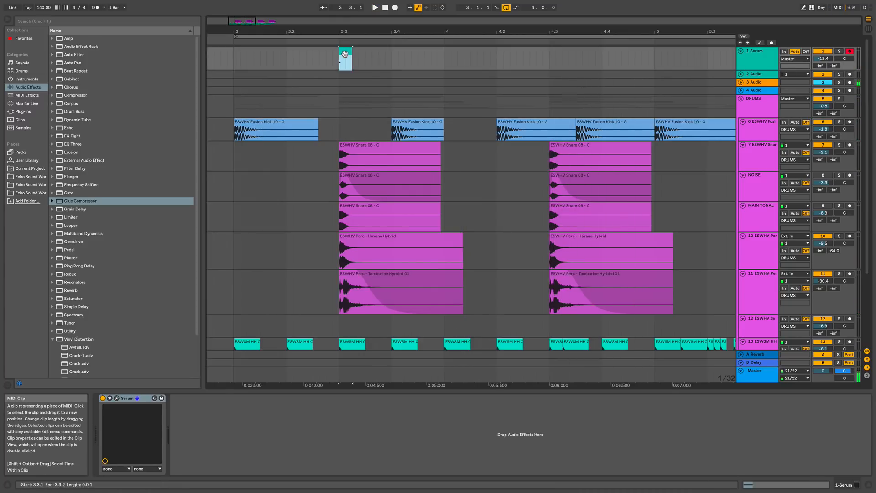
pyautogui.scroll(2, 345, 54)
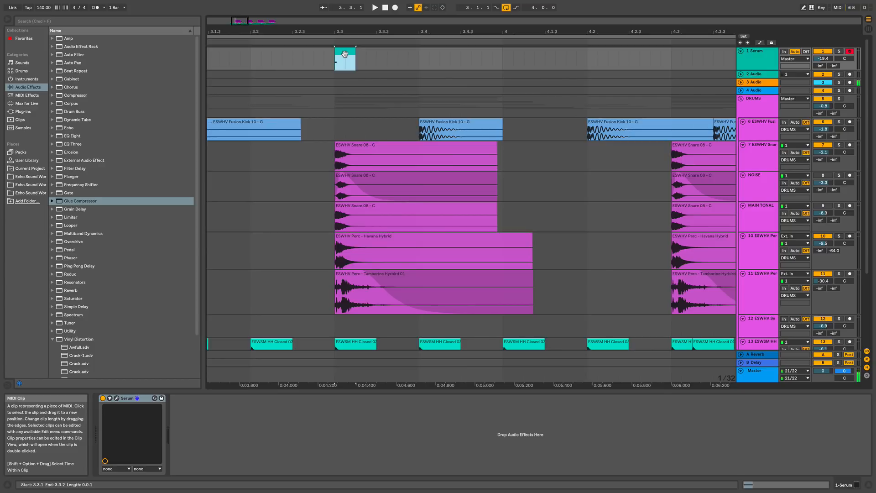
pyautogui.press('z')
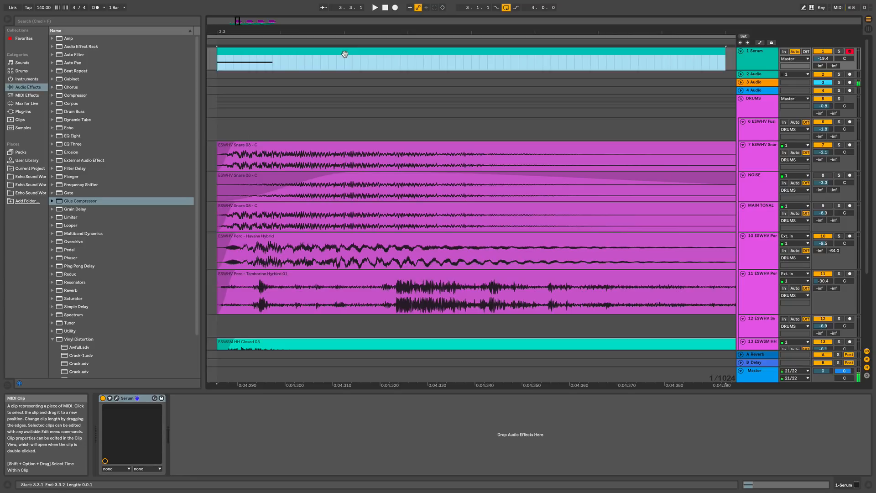
pyautogui.press('-')
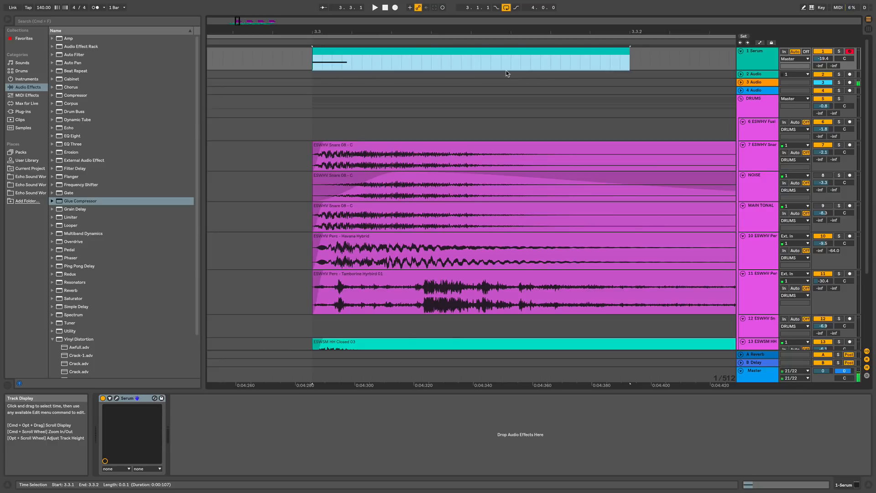
pyautogui.press('-')
pyautogui.hscroll(-8, 457, 106)
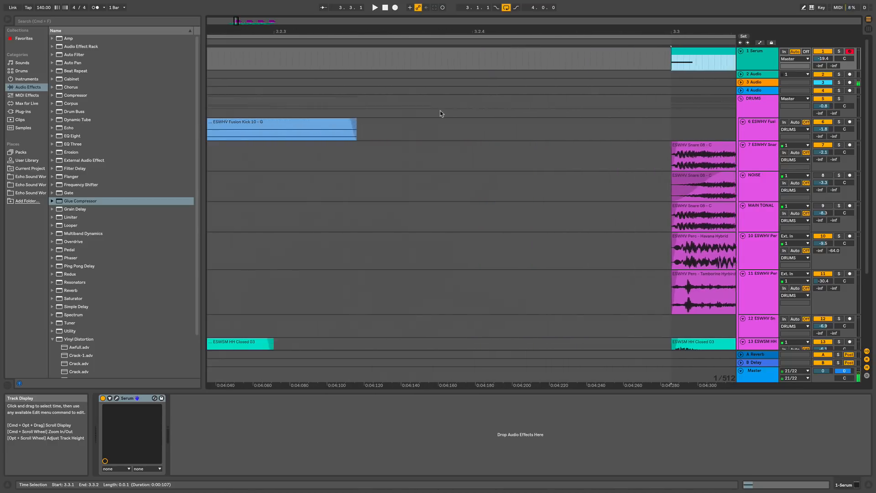
pyautogui.press('-')
pyautogui.press('-')
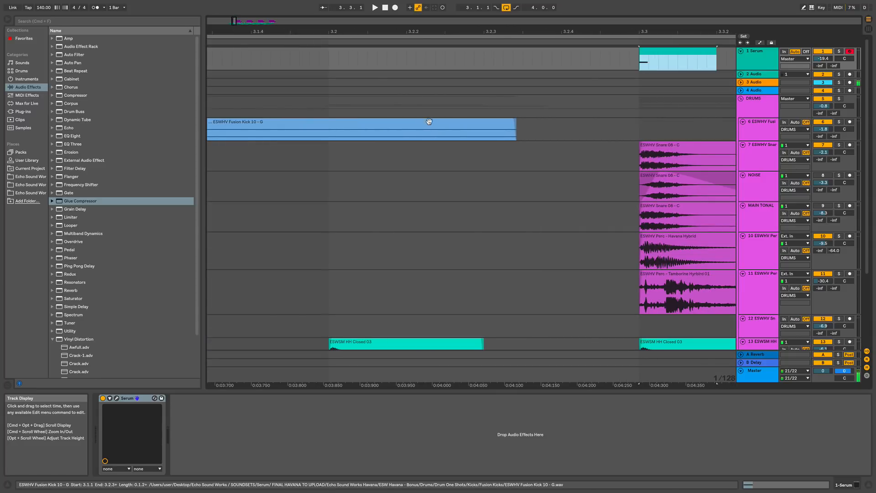
# - Compare the waveforms and device chains of the first Havana Hybrid and tambourine clips under the first snare hit
pyautogui.click(461, 133)
pyautogui.hscroll(3, 571, 168)
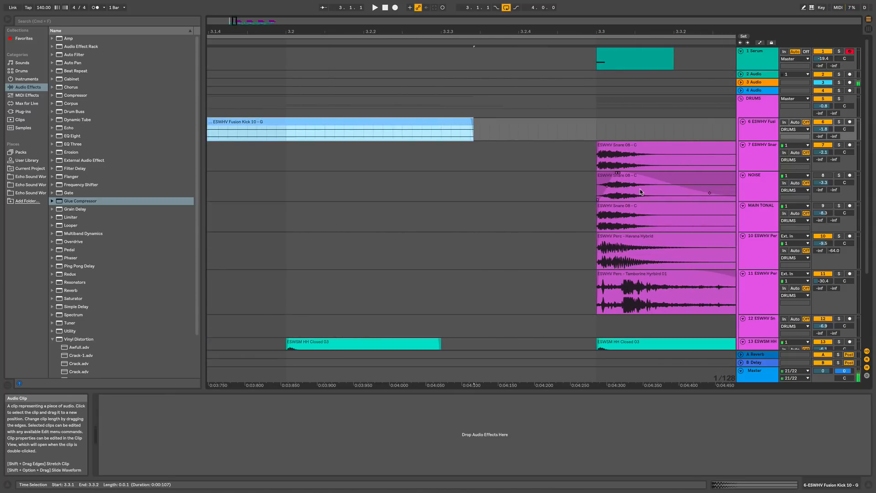
pyautogui.hscroll(8, 675, 190)
pyautogui.click(569, 258)
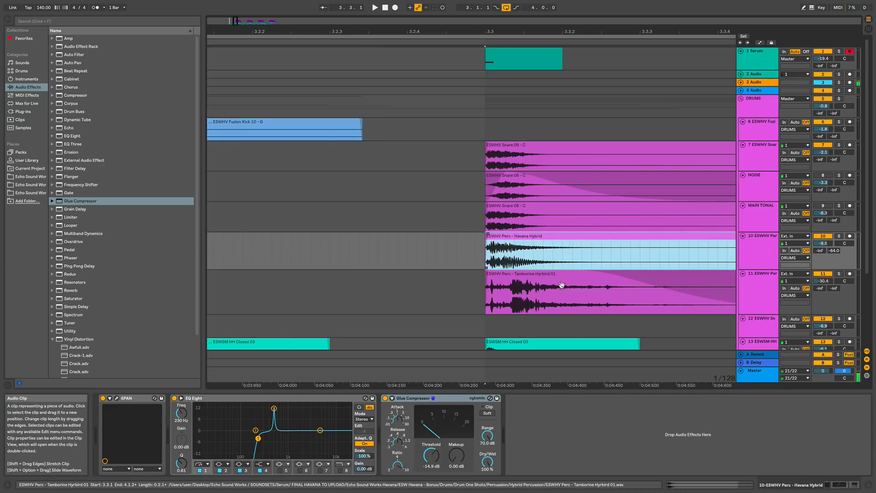
pyautogui.click(571, 294)
pyautogui.click(571, 258)
pyautogui.click(573, 300)
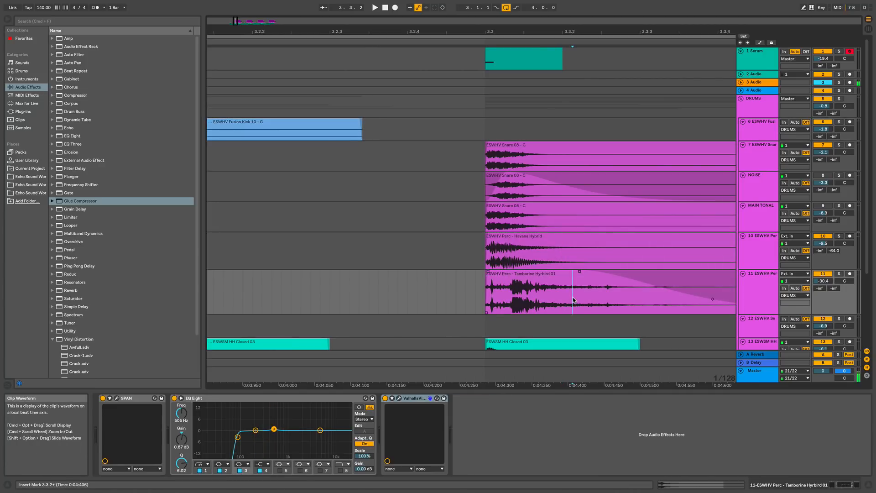
pyautogui.click(540, 275)
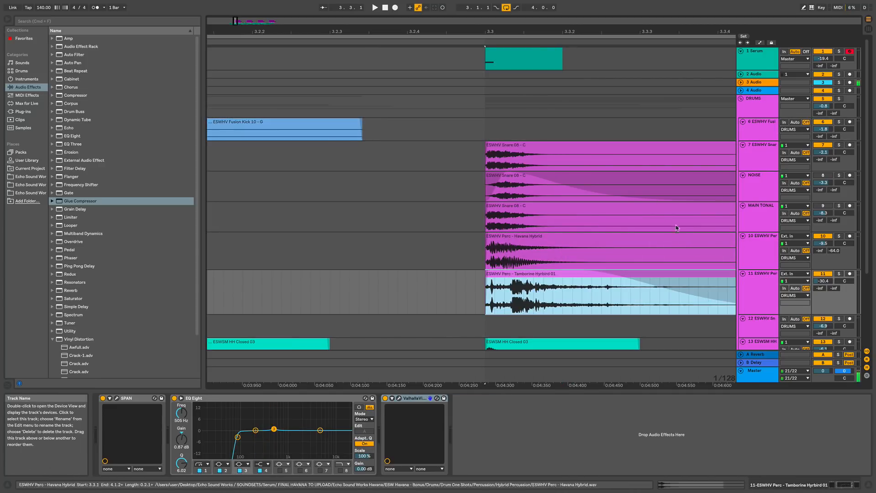
pyautogui.click(583, 256)
pyautogui.click(518, 247)
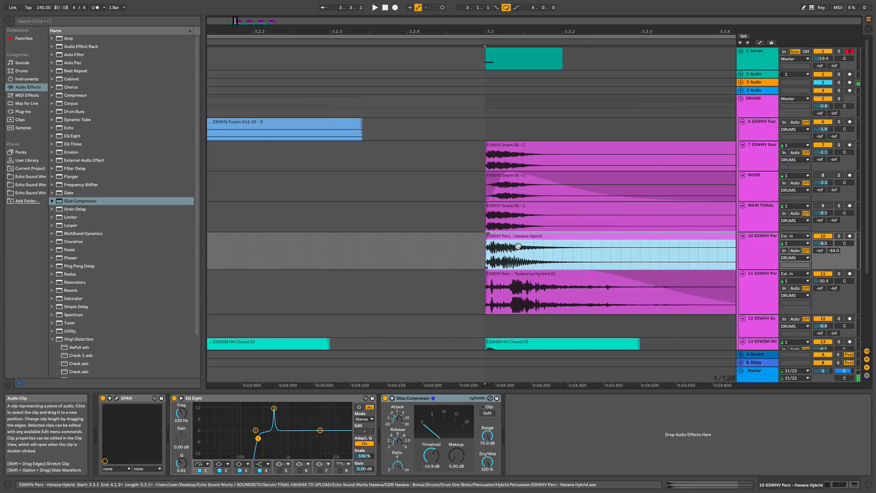
pyautogui.click(531, 274)
pyautogui.click(527, 245)
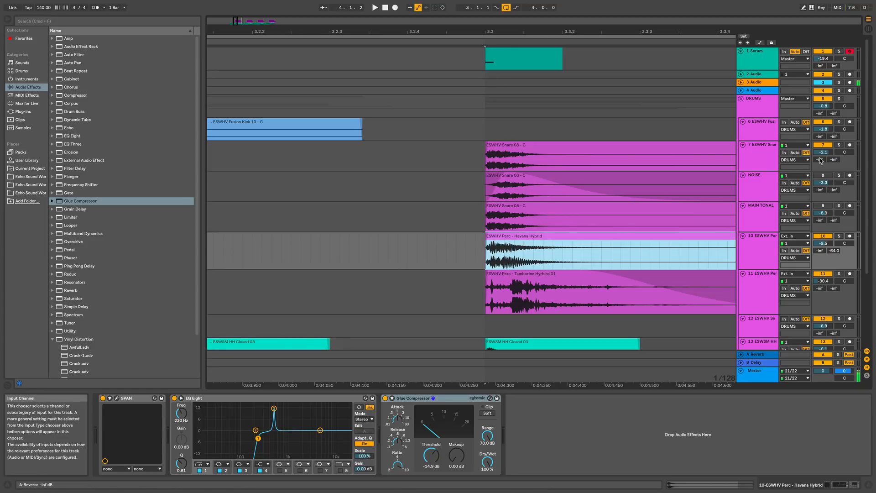
# - Reactivate the MAIN TONAL and NOISE tracks and set Serum track 1's volume to -22.1 dB
pyautogui.click(824, 206)
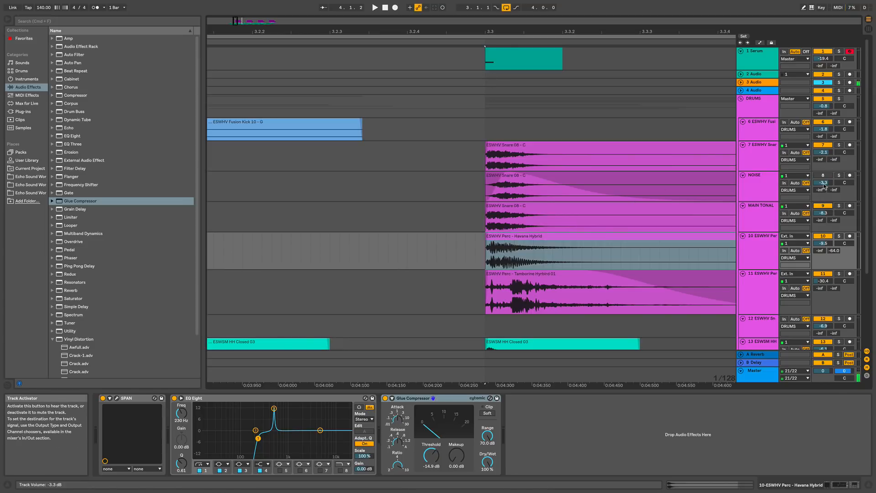
pyautogui.click(823, 175)
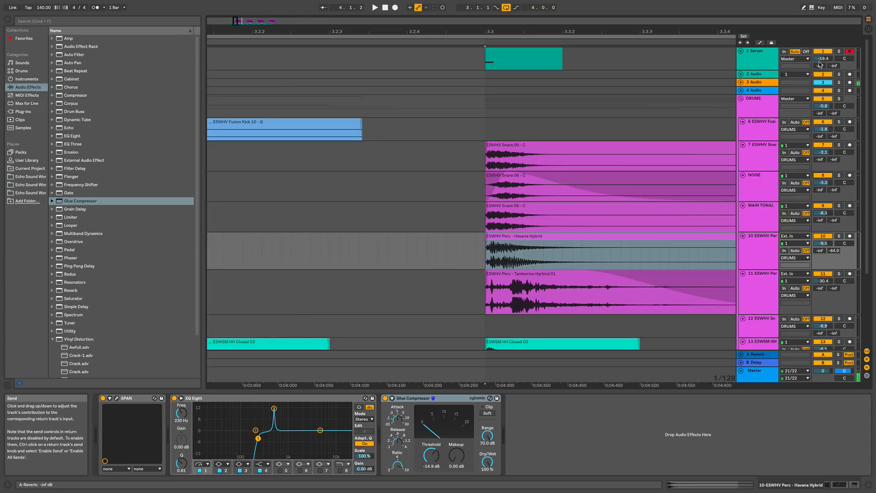
# - Audition the full snare stack with the Serum layer from the first kick across the whole beat
pyautogui.hscroll(-3, 255, 75)
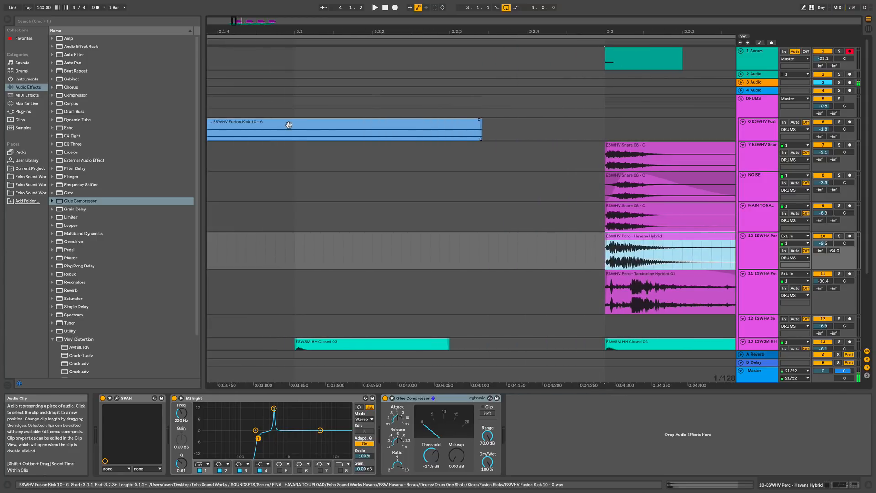
pyautogui.click(283, 128)
pyautogui.press('space')
pyautogui.hscroll(9, 534, 131)
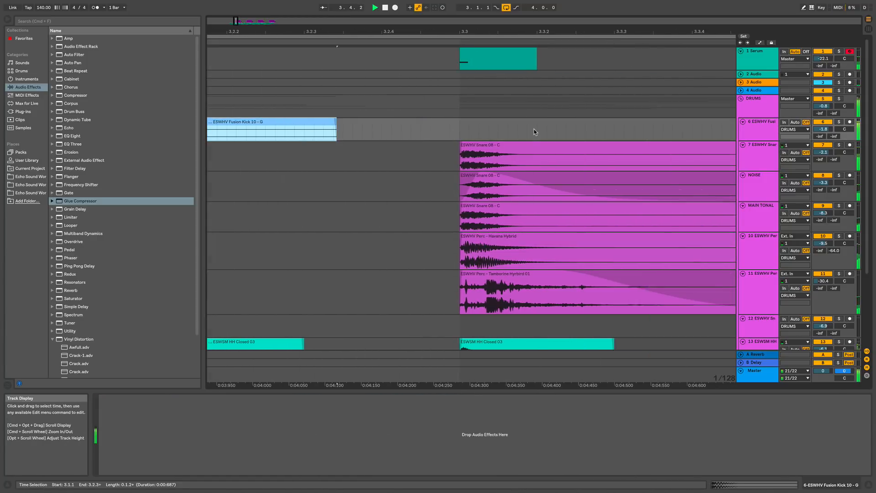
pyautogui.scroll(-2, 534, 132)
pyautogui.scroll(-6, 220, 73)
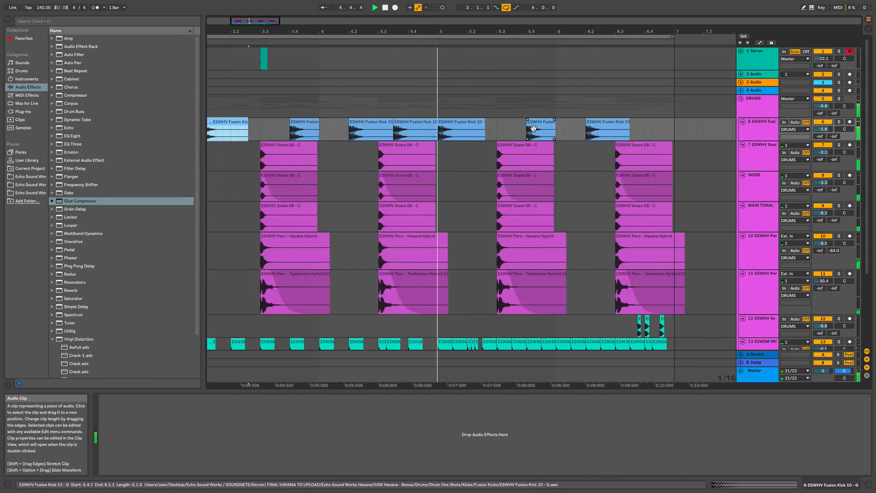
pyautogui.press('space')
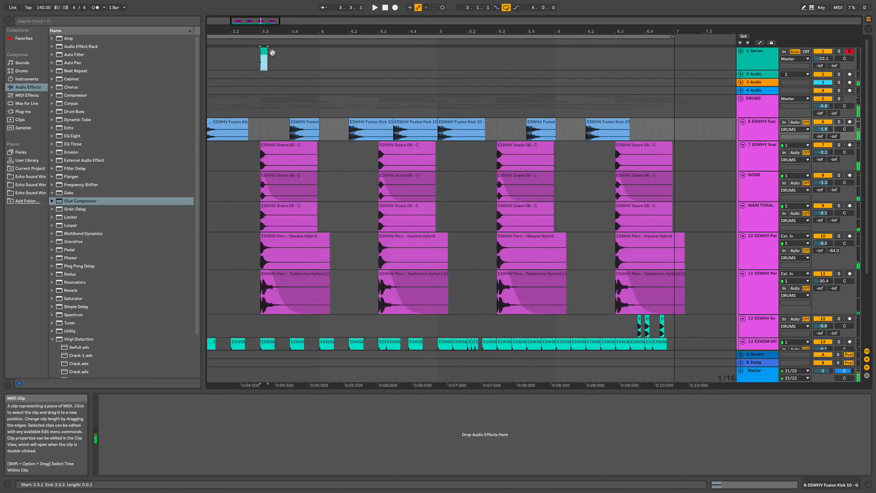
# - Copy the Serum MIDI clip onto the remaining three snare hits at 4.3, 5.3 and 6.3
pyautogui.moveTo(264, 52); pyautogui.dragTo(622, 64)
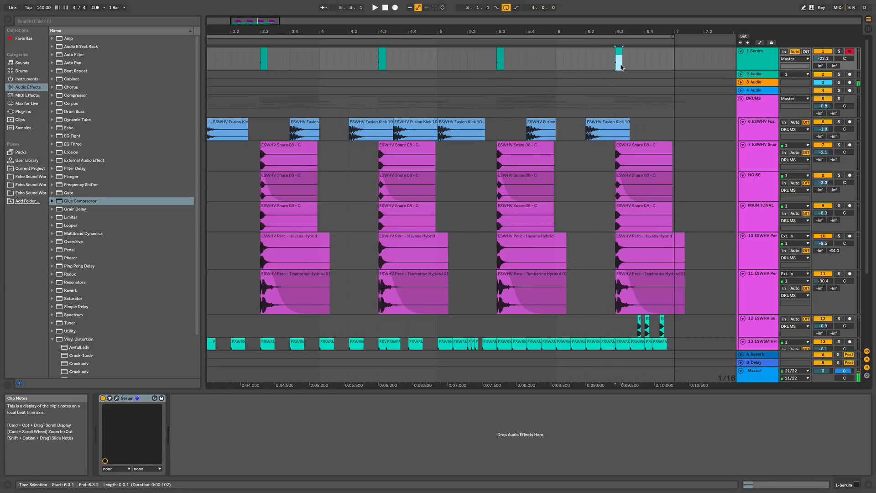